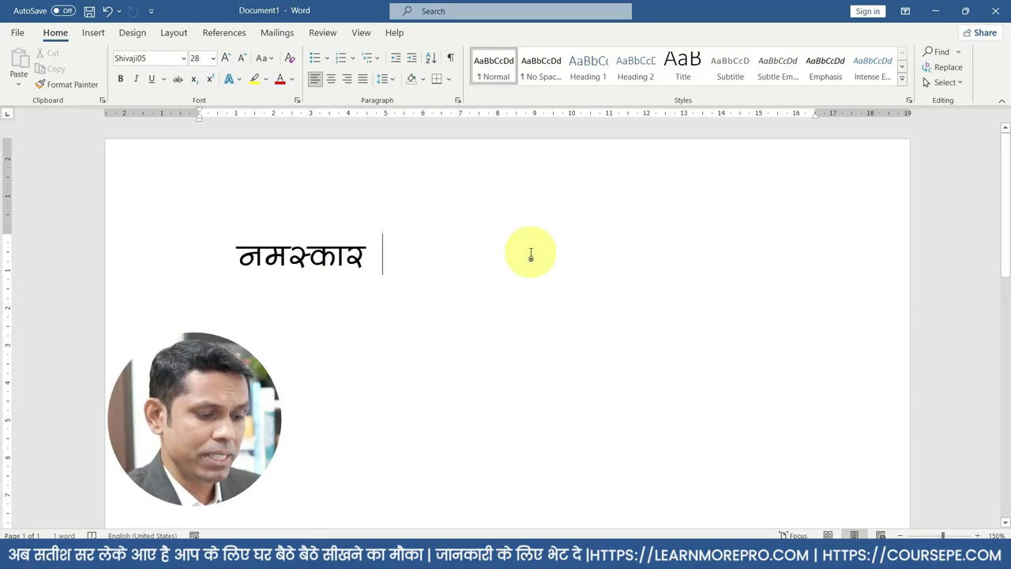
# - Type HELLO in Calibri, then continue with a run of Marathi letters in Shivaji05
pyautogui.hotkey('alt', 'shift')
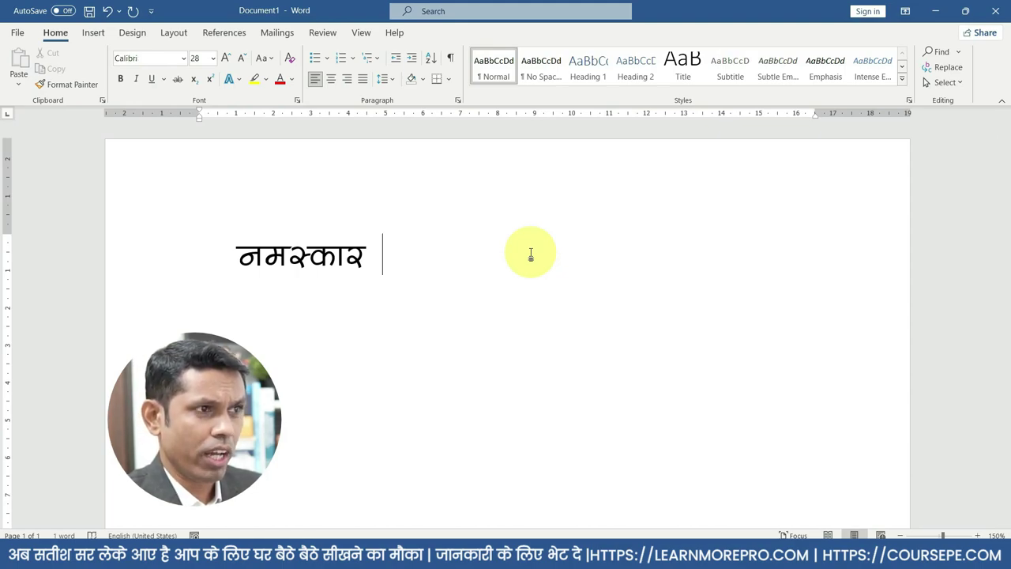
pyautogui.write('HELLO प्अ')
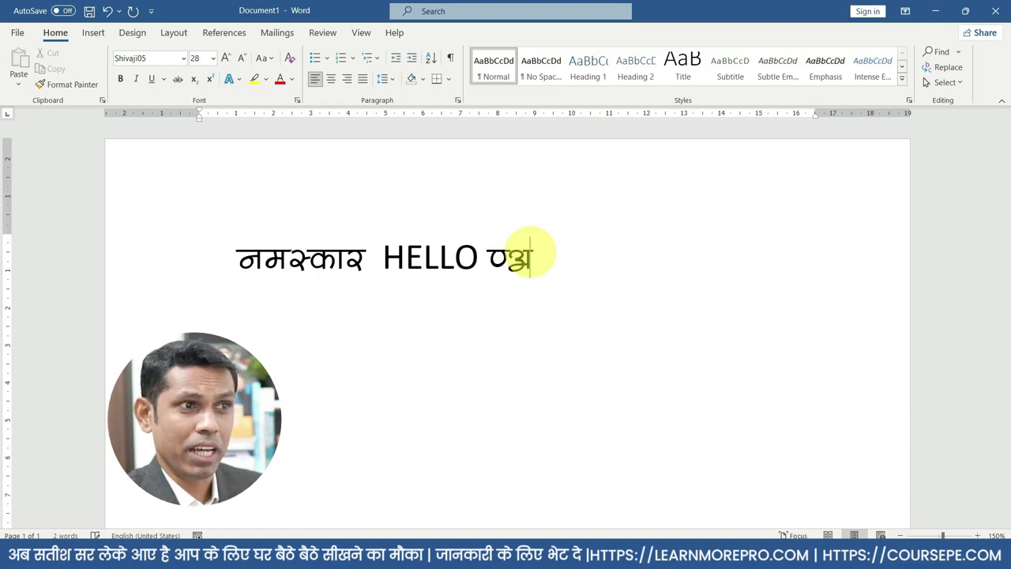
pyautogui.write('ङफळङ')
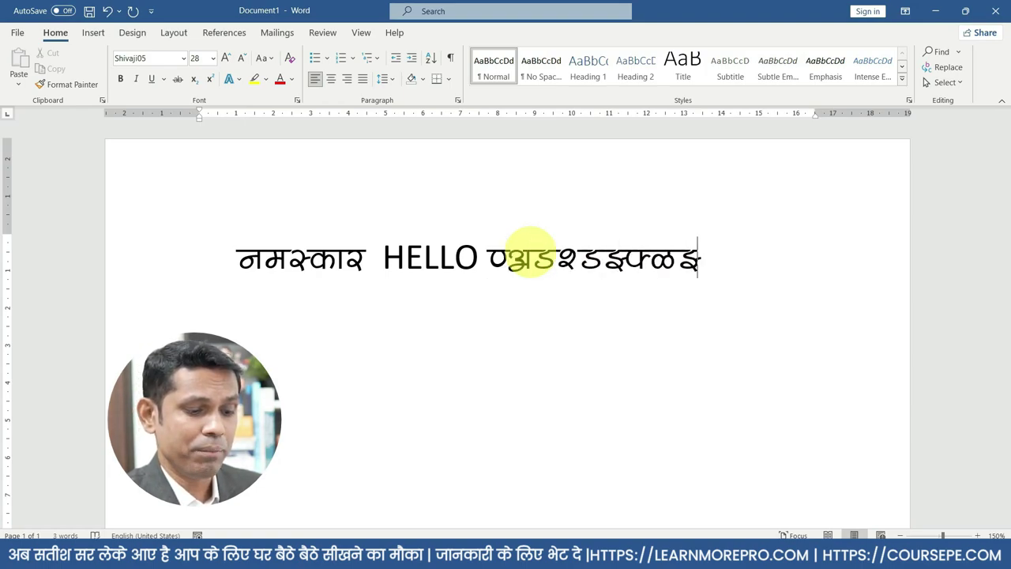
pyautogui.write(' DJFLJSD')
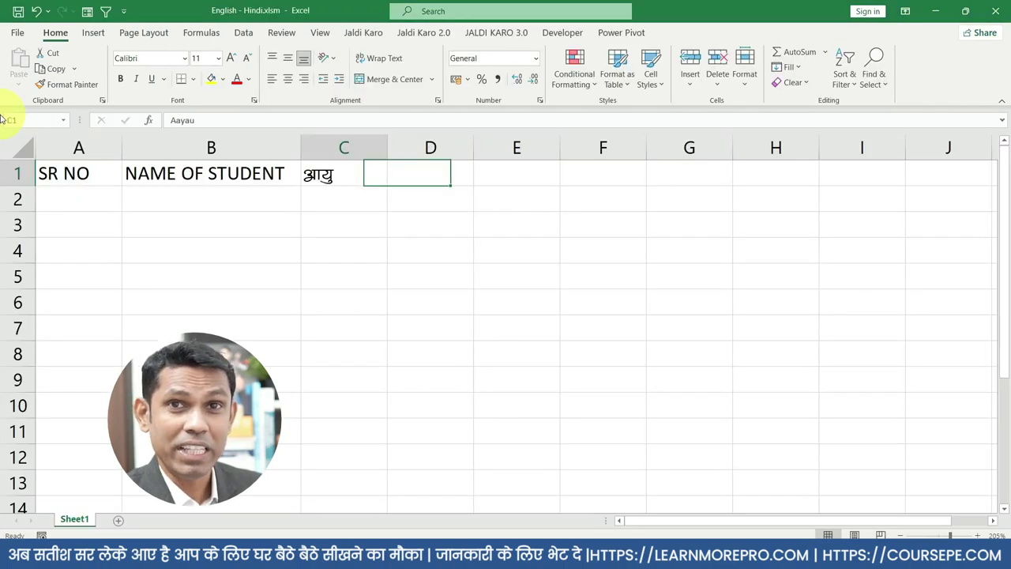
# - Enter English letters SDF in D1 in Calibri and Marathi letters in E1 in Shivaji05
pyautogui.press('Left')
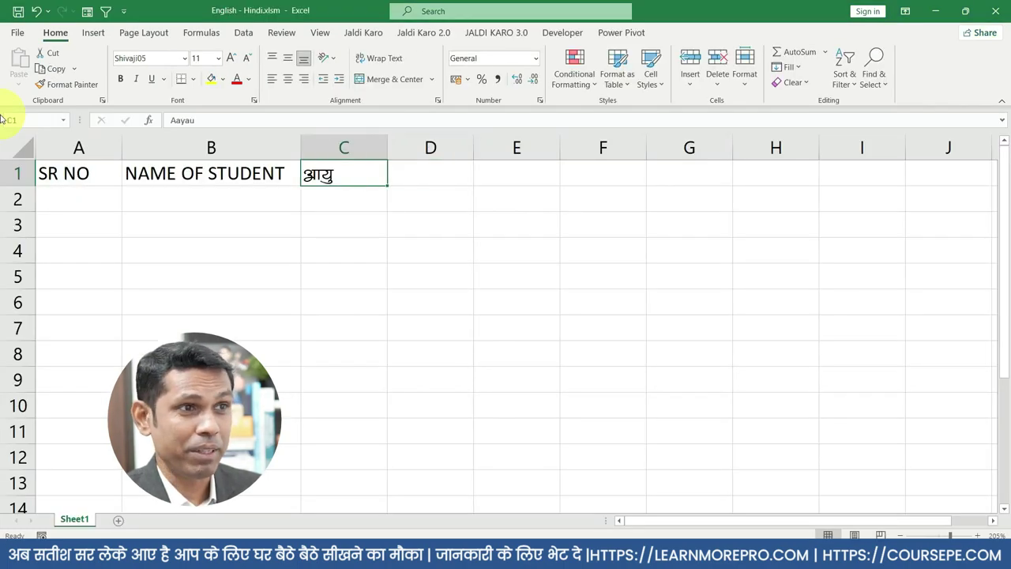
pyautogui.press('Right')
pyautogui.write('SDF')
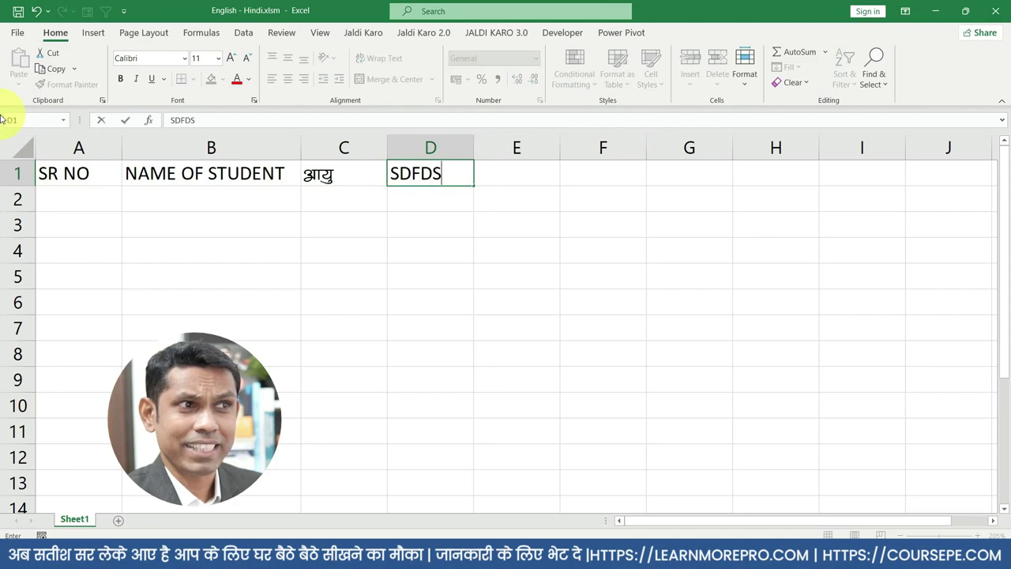
pyautogui.press('Right')
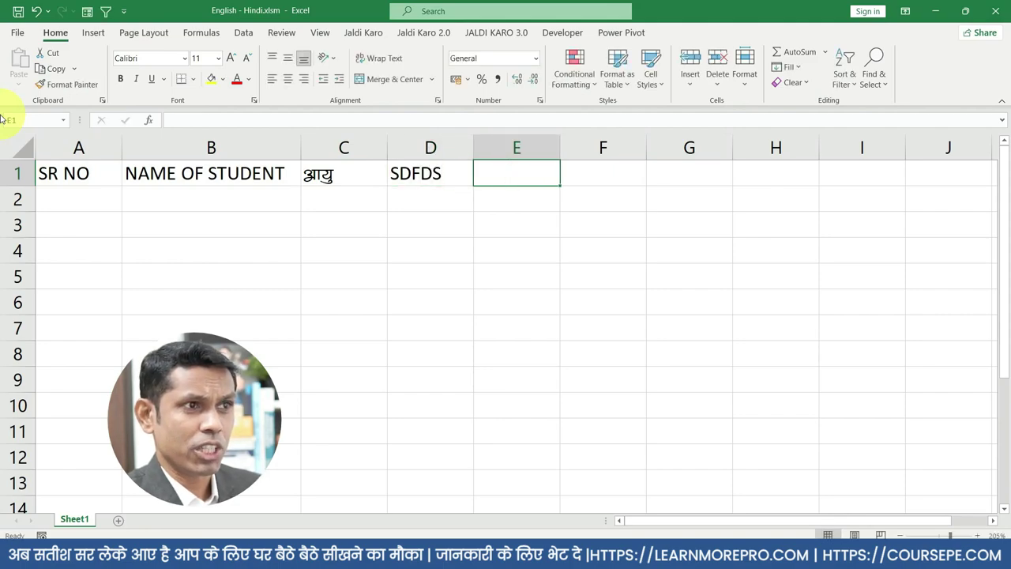
pyautogui.write('JFSDJFSD')
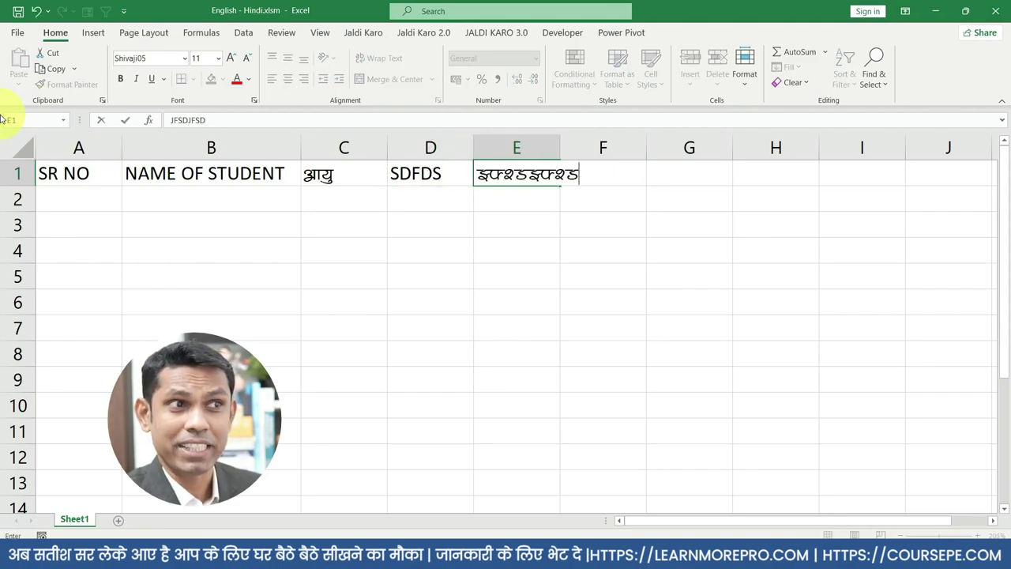
pyautogui.press('Return')
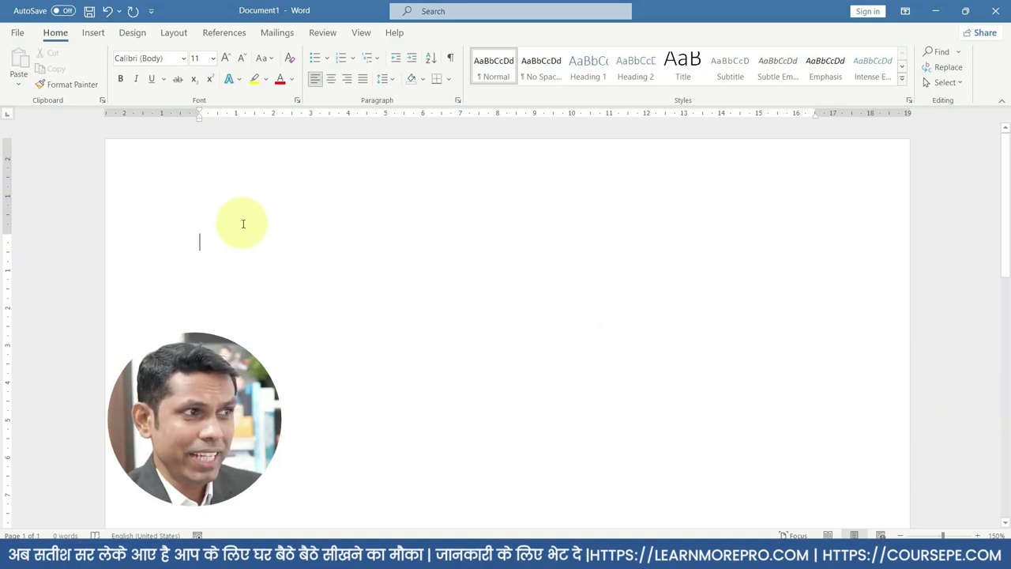
# - Type an English greeting with a name, then switch the font to Shivaji05
pyautogui.write('hell')
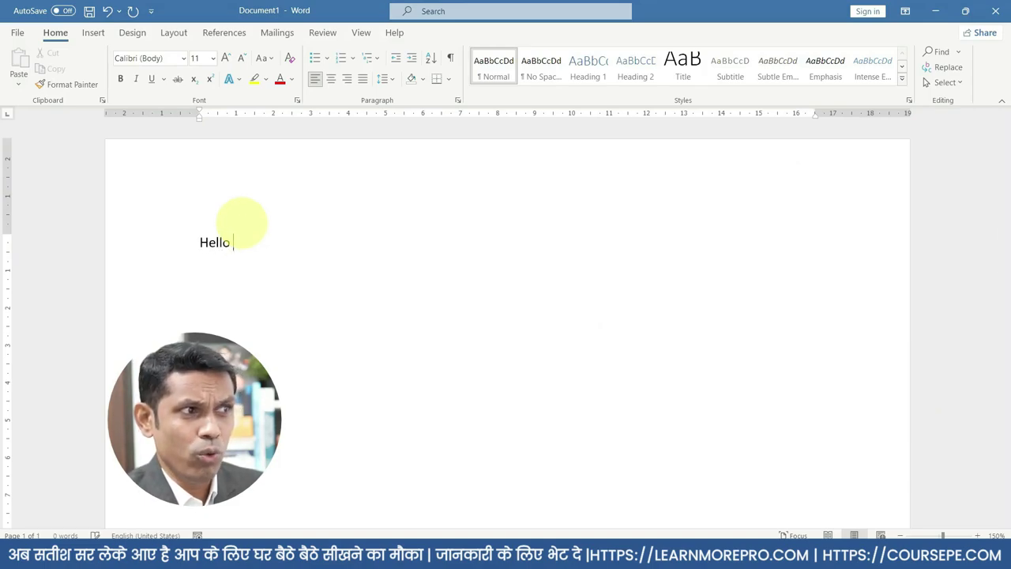
pyautogui.write('atish')
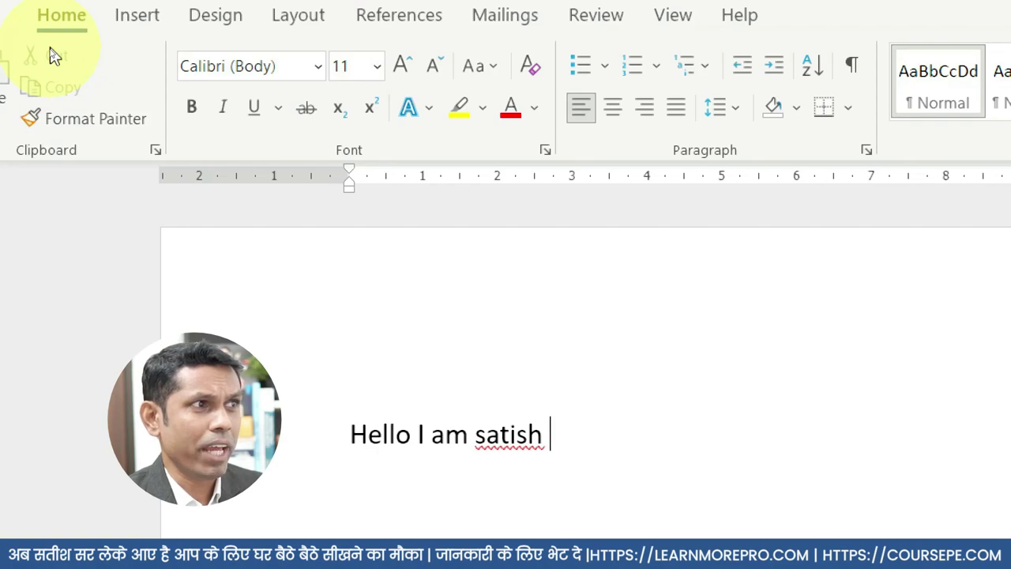
pyautogui.click(207, 60)
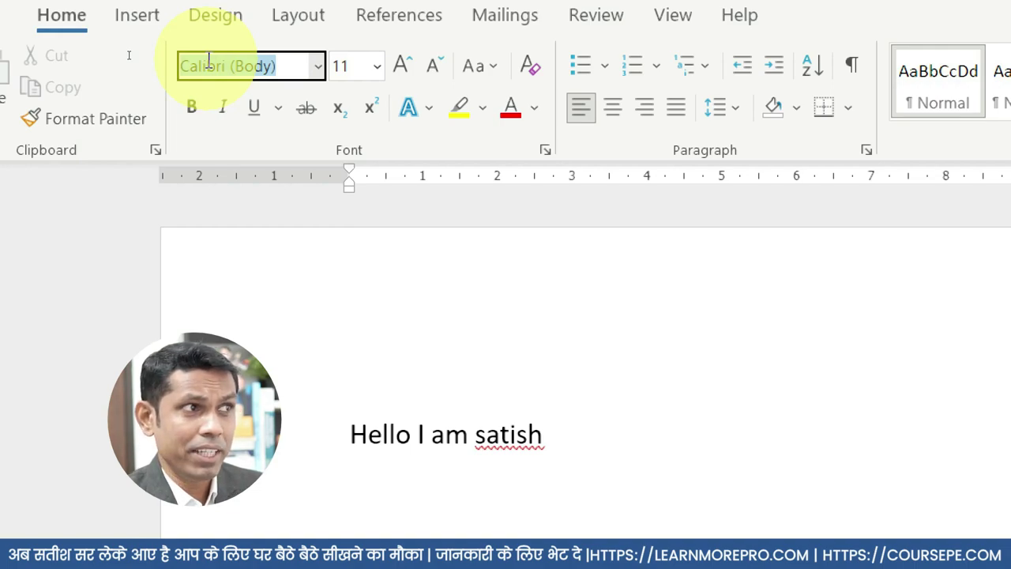
pyautogui.write('Shivaji05')
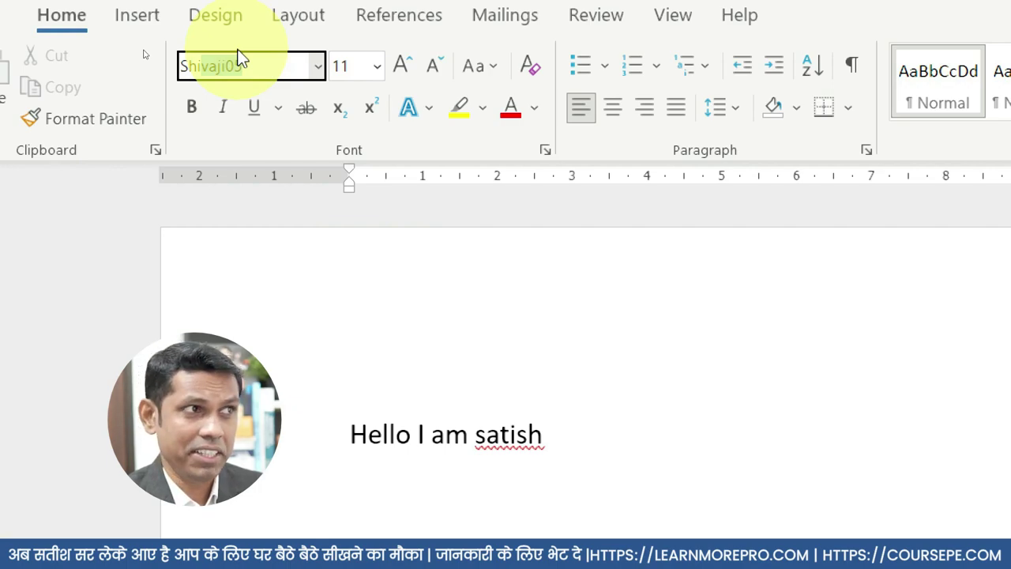
pyautogui.press('Tab')
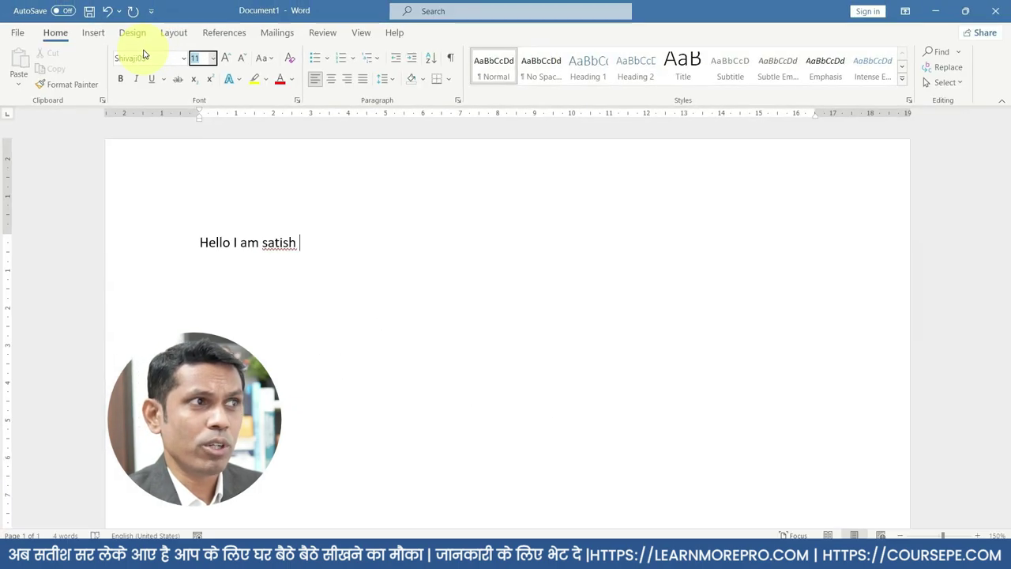
pyautogui.press('Return')
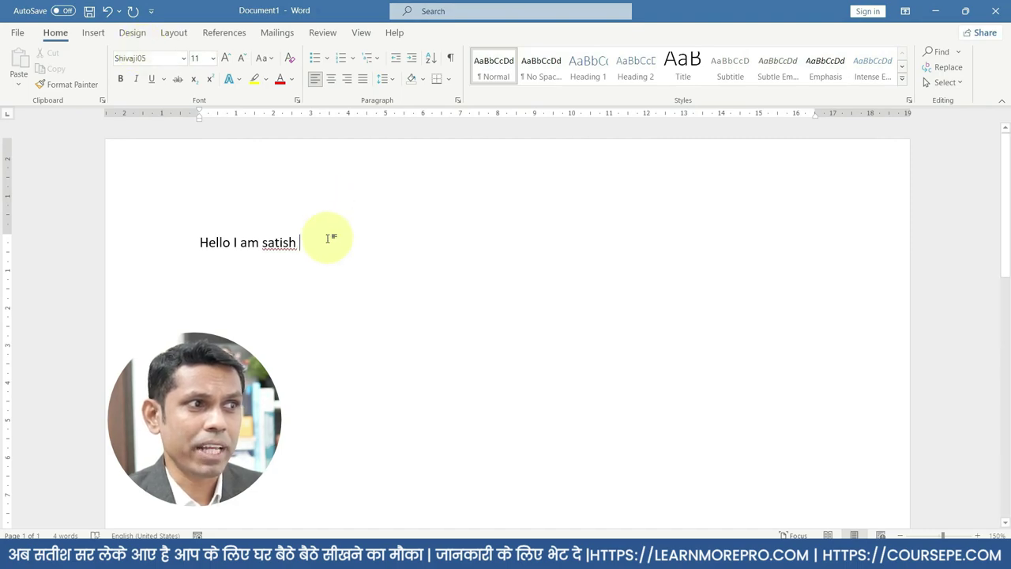
# - Continue the same line with Marathi Devanagari glyphs in Shivaji05
pyautogui.write('skt')
pyautogui.click(328, 239)
pyautogui.write('fskfsk')
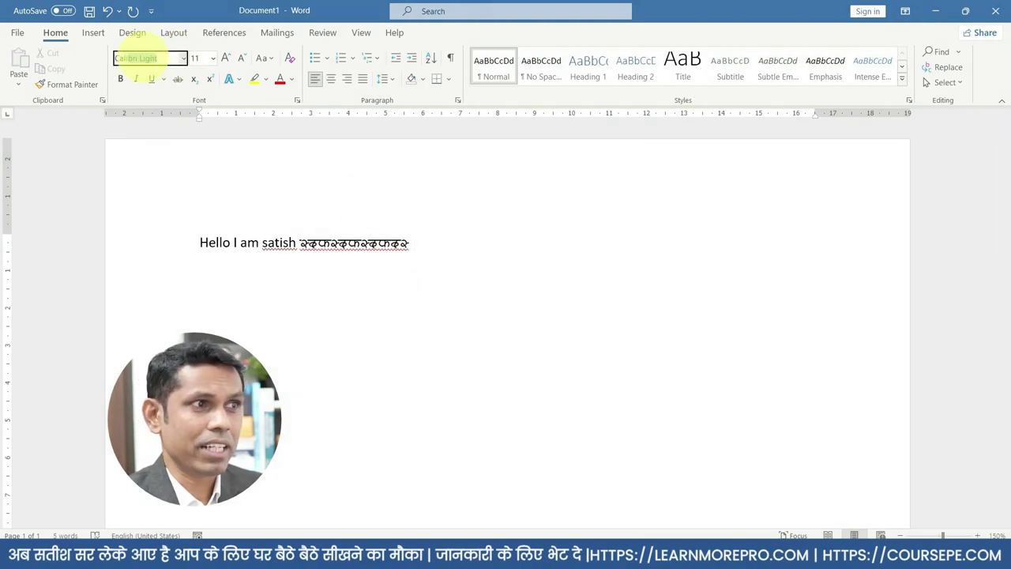
pyautogui.click(468, 243)
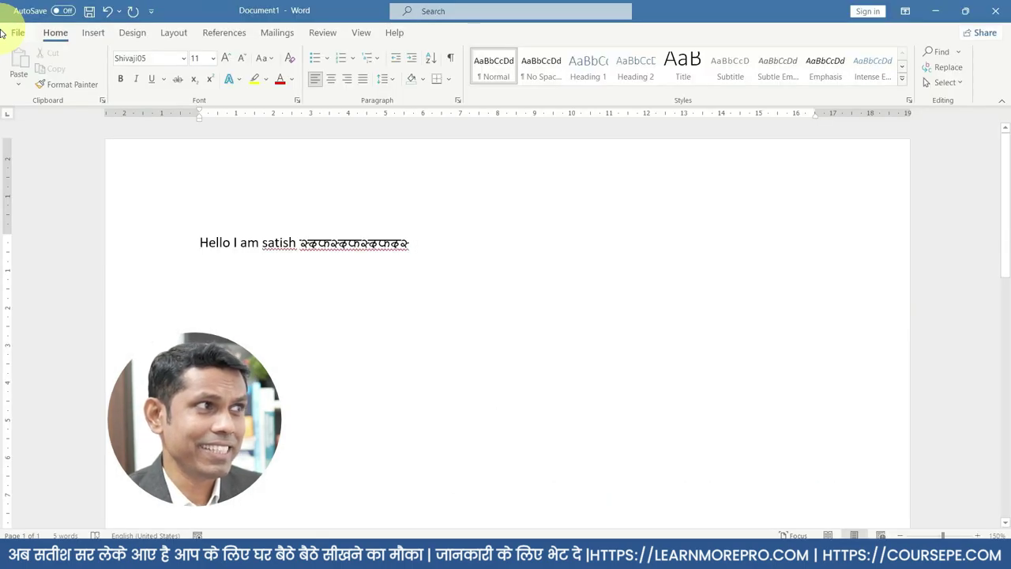
# - Open Word Options from the File menu on its Customize Ribbon page
pyautogui.click(4, 33)
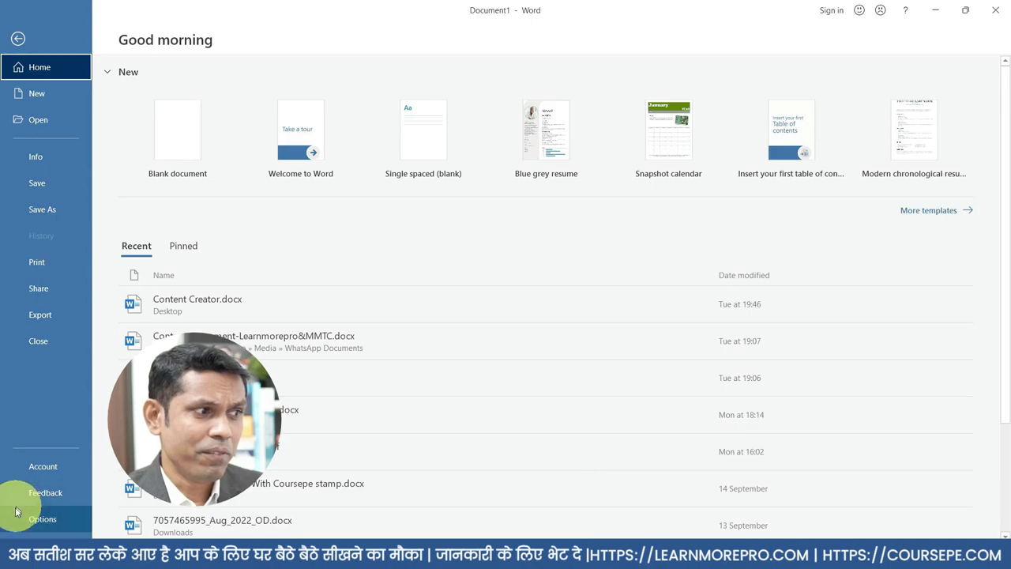
pyautogui.click(14, 519)
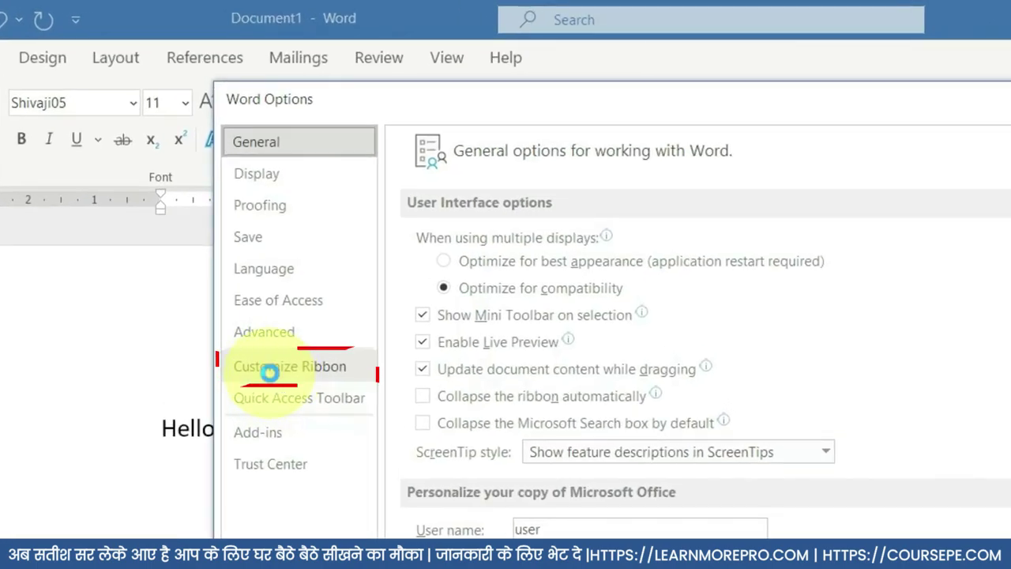
pyautogui.click(273, 371)
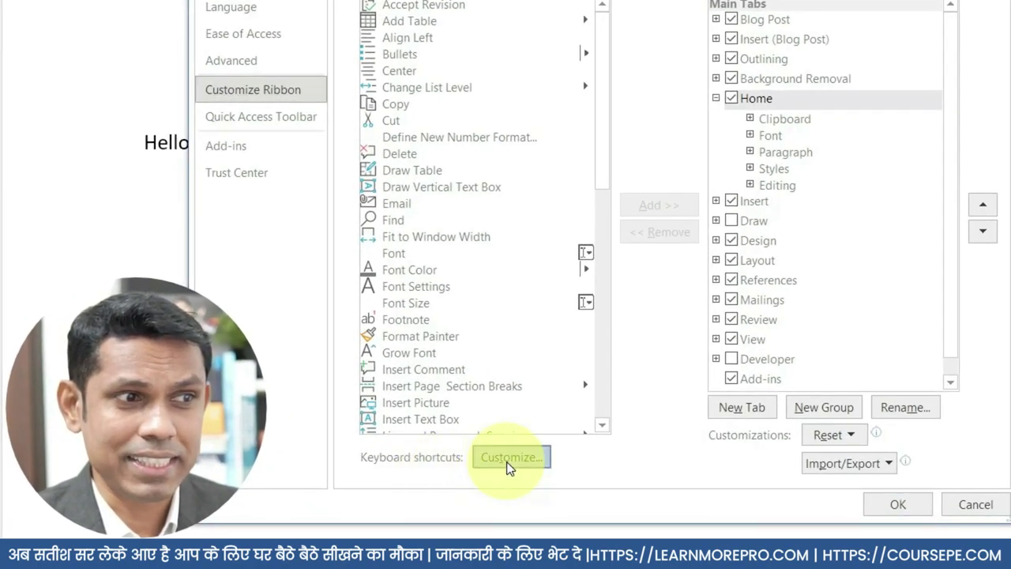
# - In Customize Keyboard, select the Calibri font under the Fonts category
pyautogui.click(509, 458)
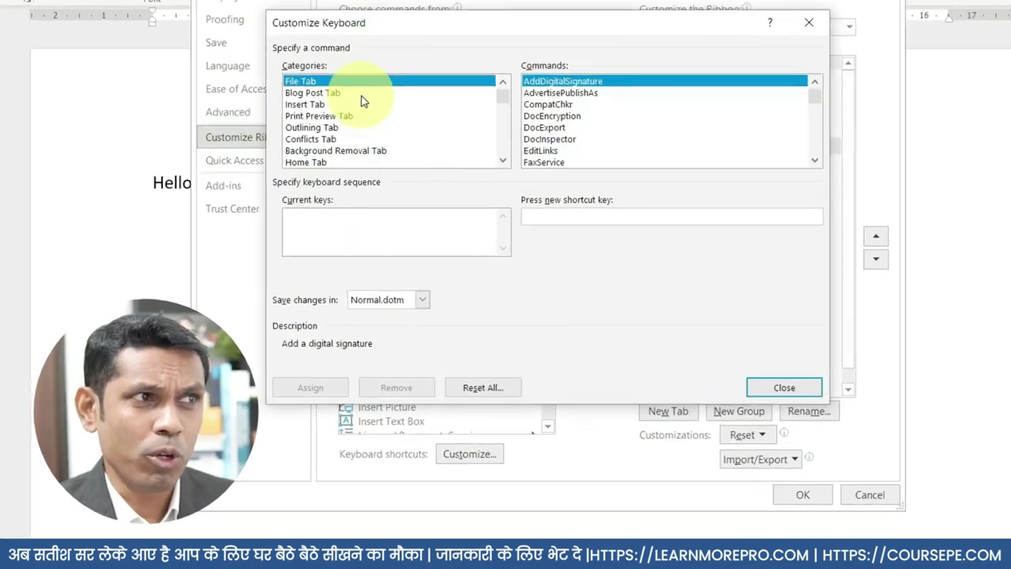
pyautogui.scroll(-4, 362, 83)
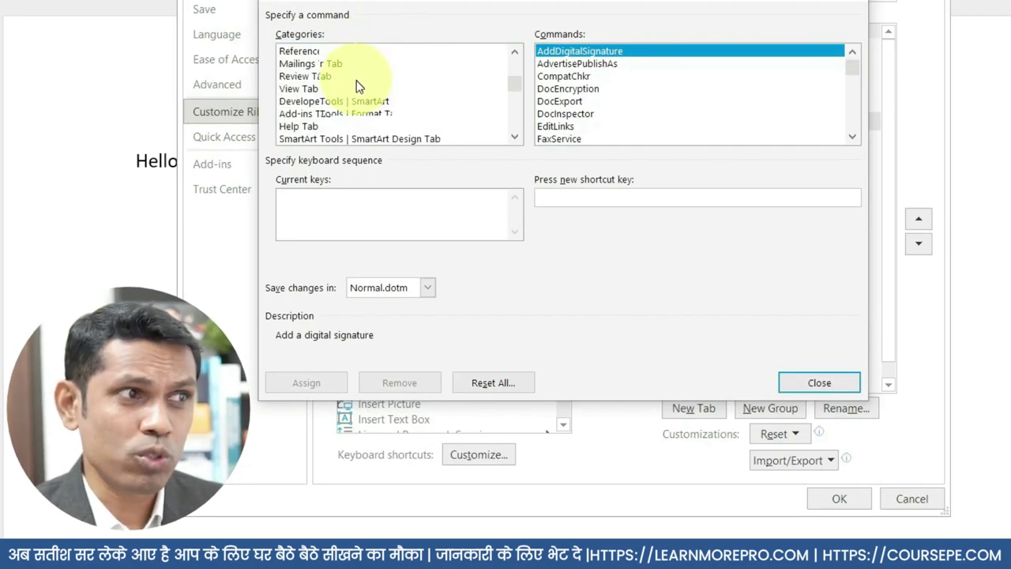
pyautogui.scroll(-20, 359, 90)
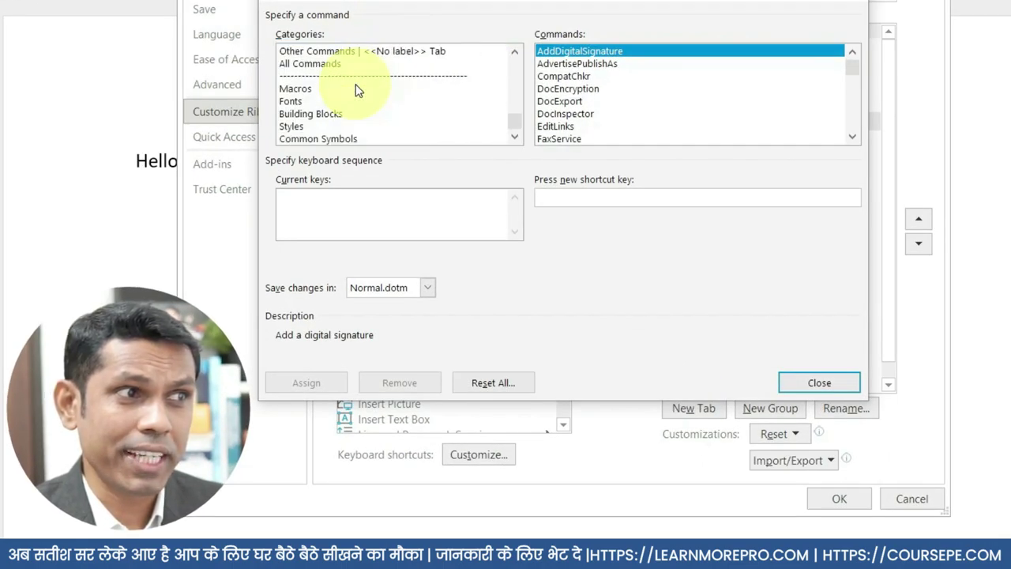
pyautogui.click(298, 101)
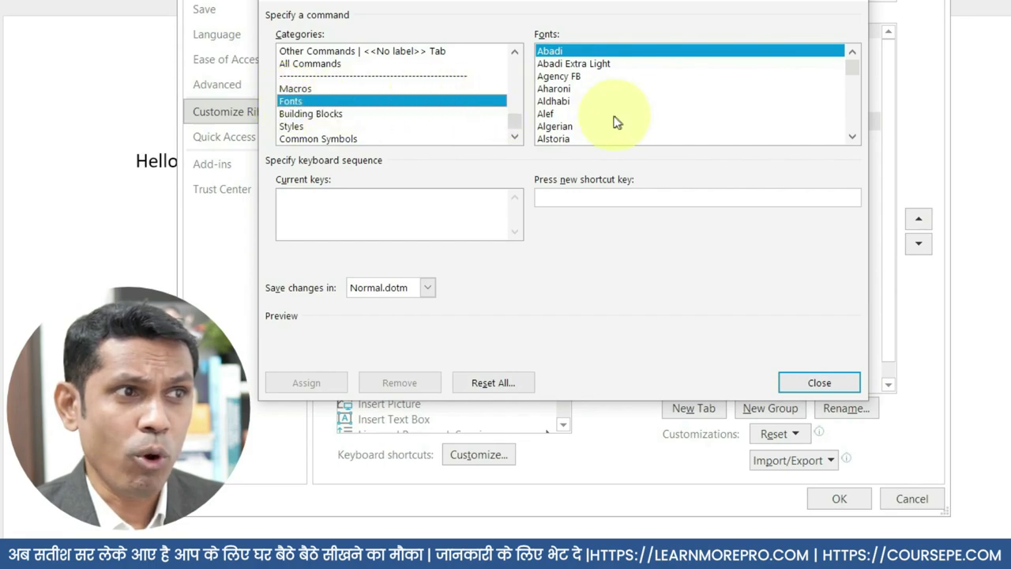
pyautogui.click(565, 101)
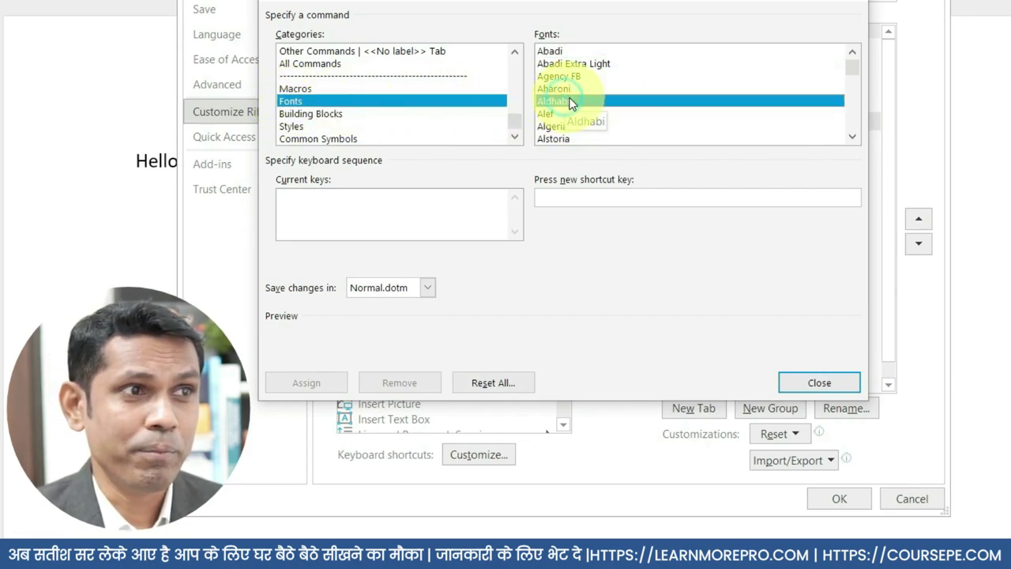
pyautogui.press('c')
pyautogui.scroll(-2, 576, 108)
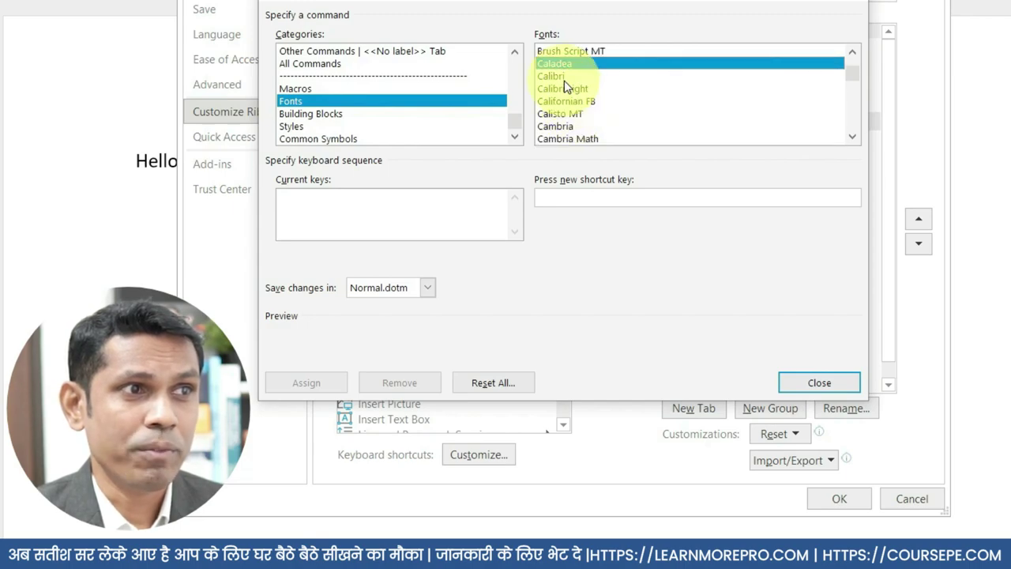
pyautogui.click(563, 75)
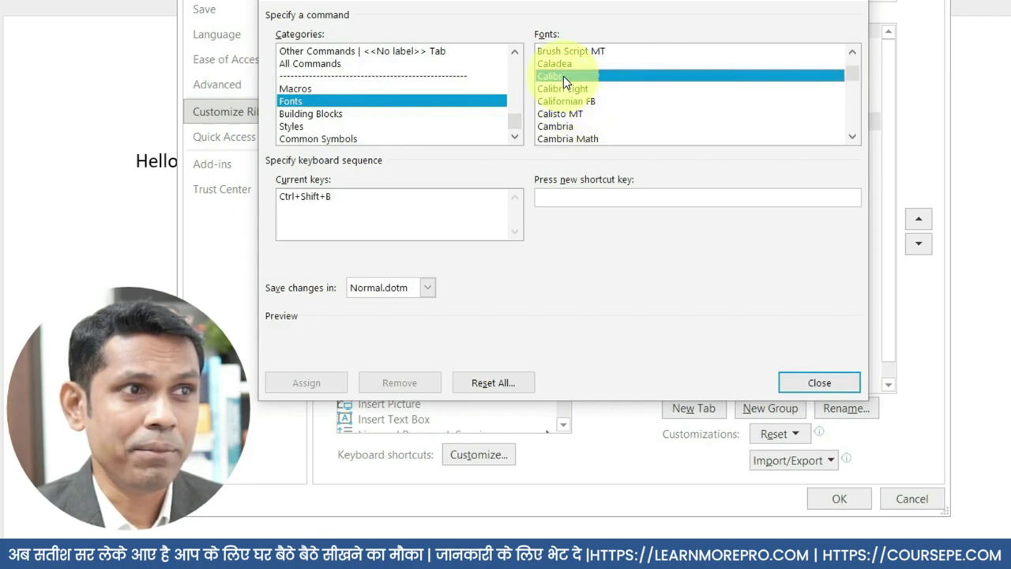
# - Remove Calibri's existing Ctrl+Shift+B shortcut from Current keys
pyautogui.click(296, 197)
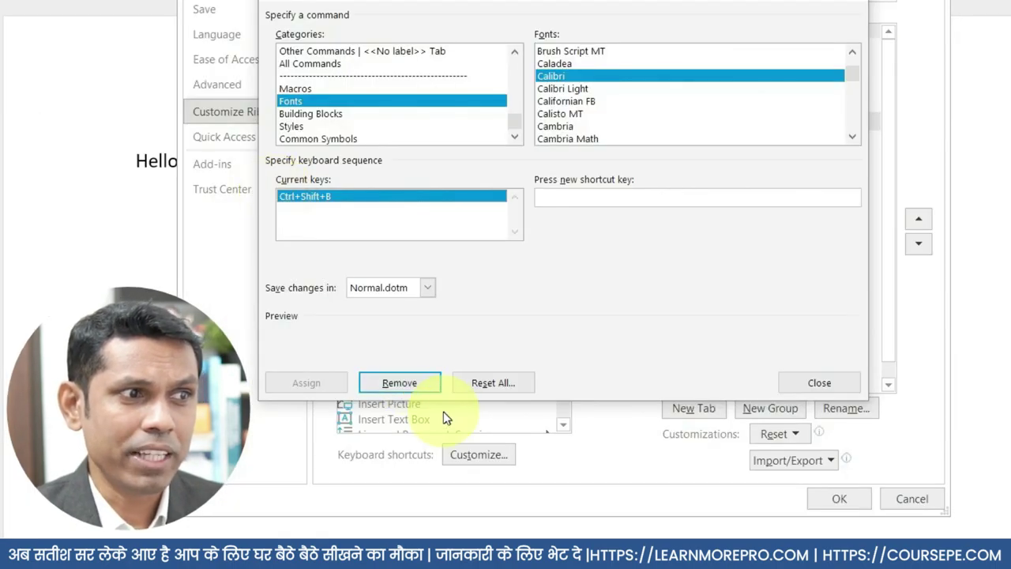
pyautogui.click(399, 383)
pyautogui.click(573, 197)
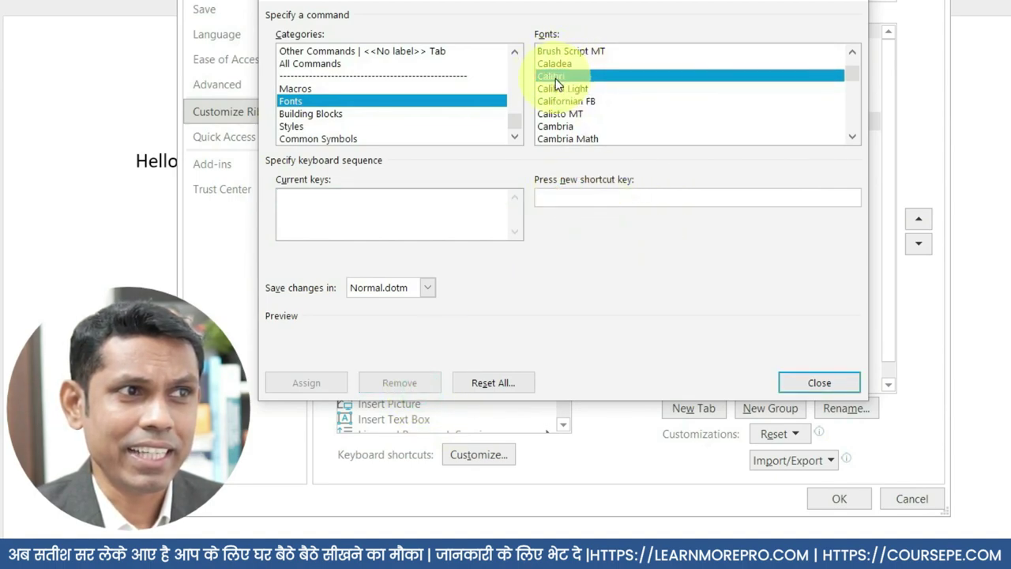
pyautogui.click(560, 193)
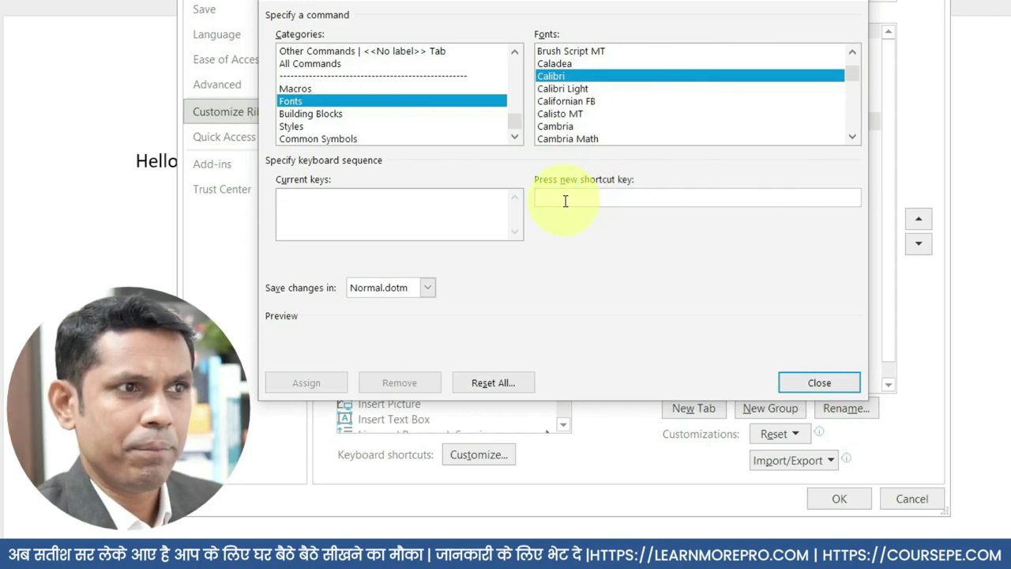
# - Assign Ctrl+Shift+A to Calibri, taking it over from AllCaps
pyautogui.hotkey('ctrl', 'shift', 'a')
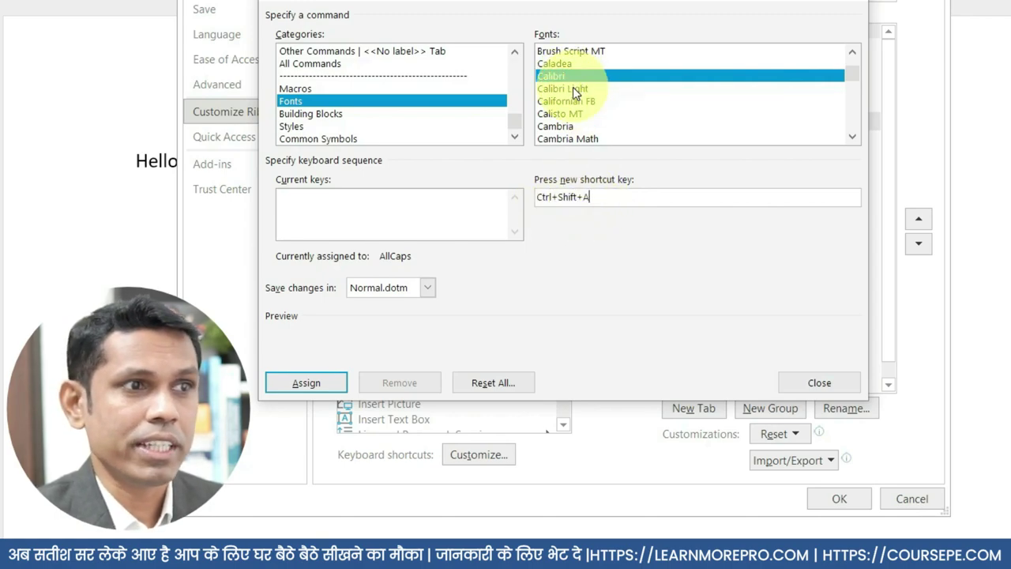
pyautogui.press('Return')
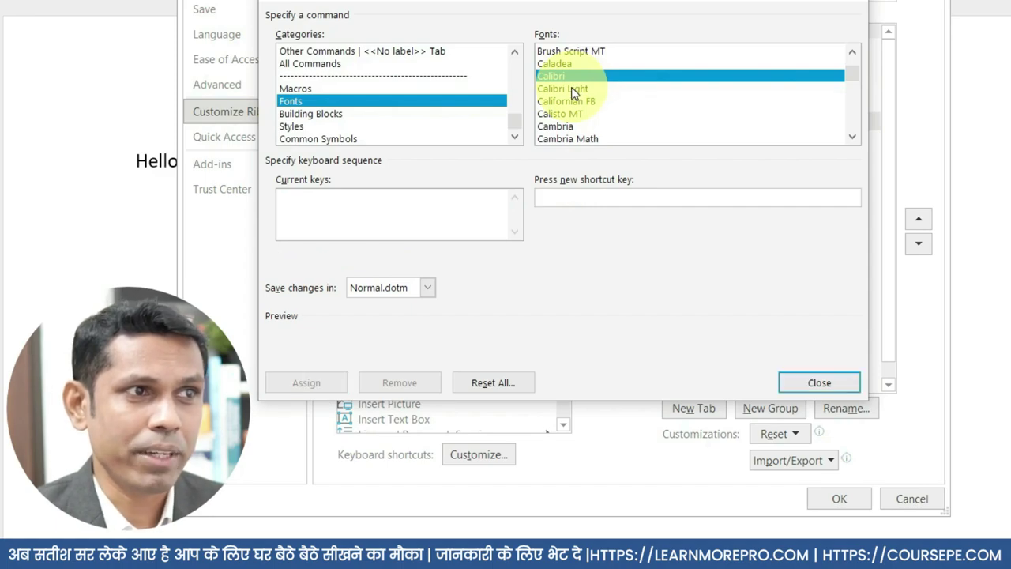
pyautogui.click(550, 198)
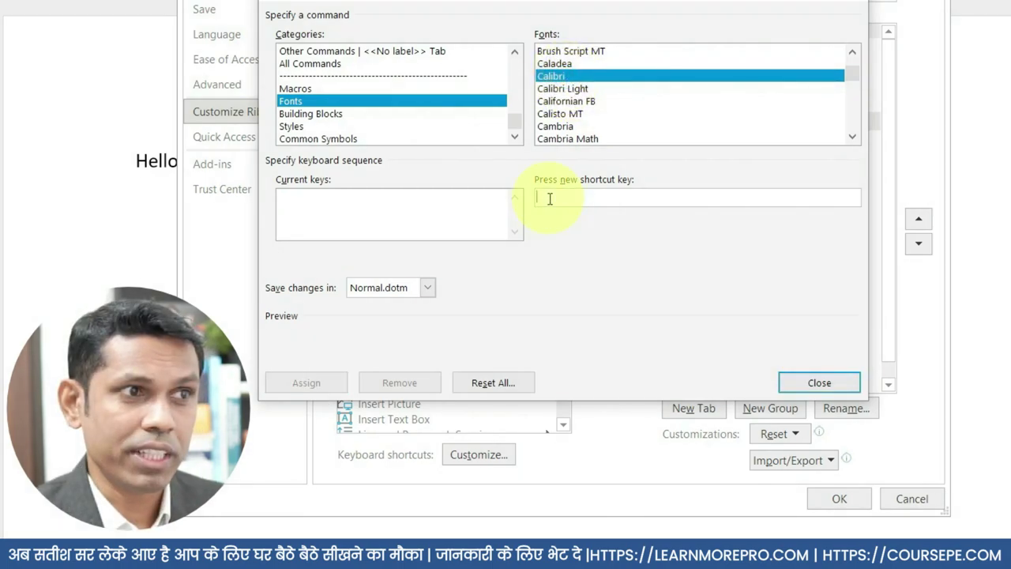
pyautogui.hotkey('ctrl', 'shift', 'a')
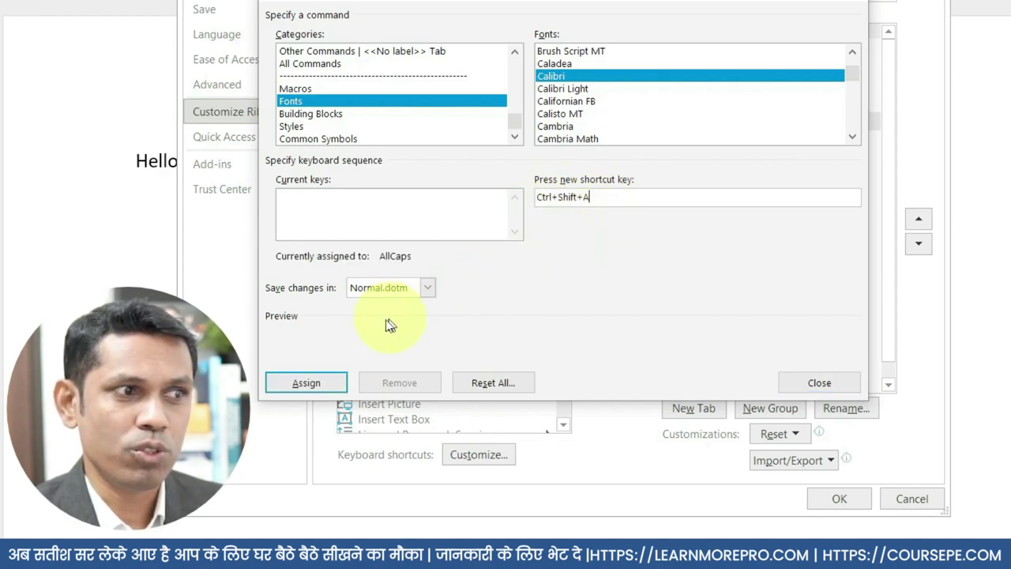
pyautogui.click(309, 384)
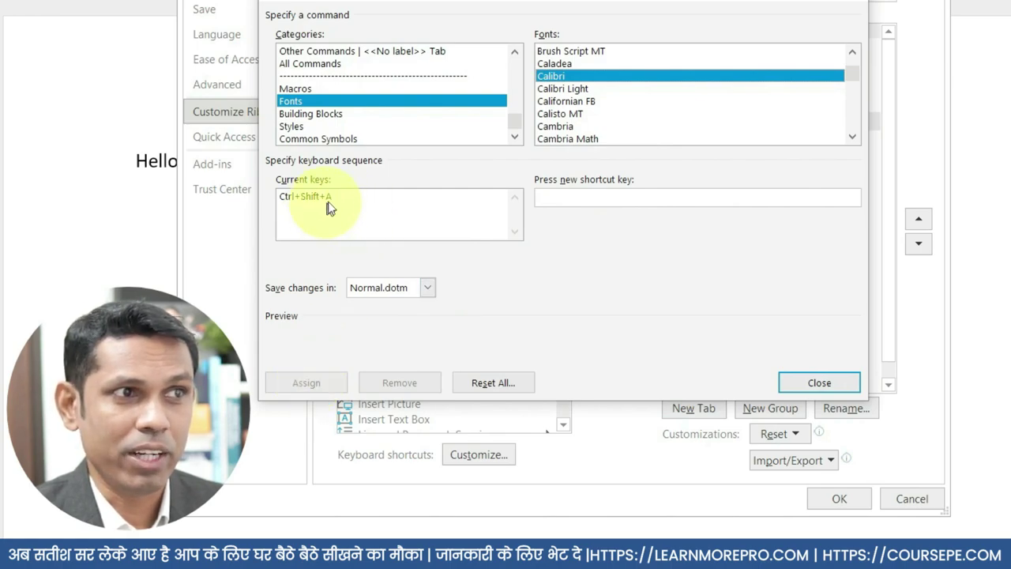
pyautogui.click(564, 114)
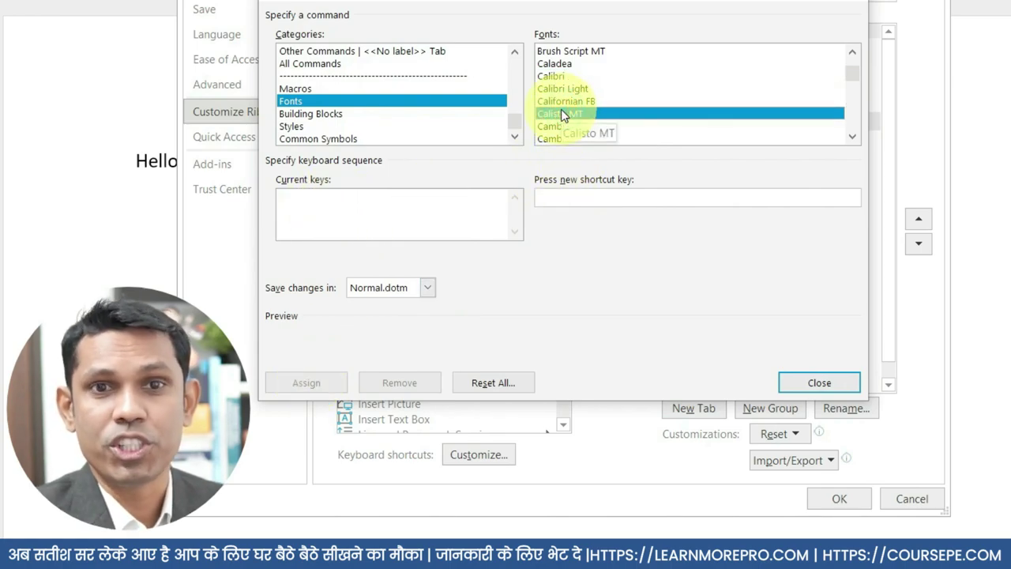
# - Replace Shivaji05's Ctrl+Shift+C shortcut with Ctrl+Shift+B, then close Customize Keyboard
pyautogui.write('sh')
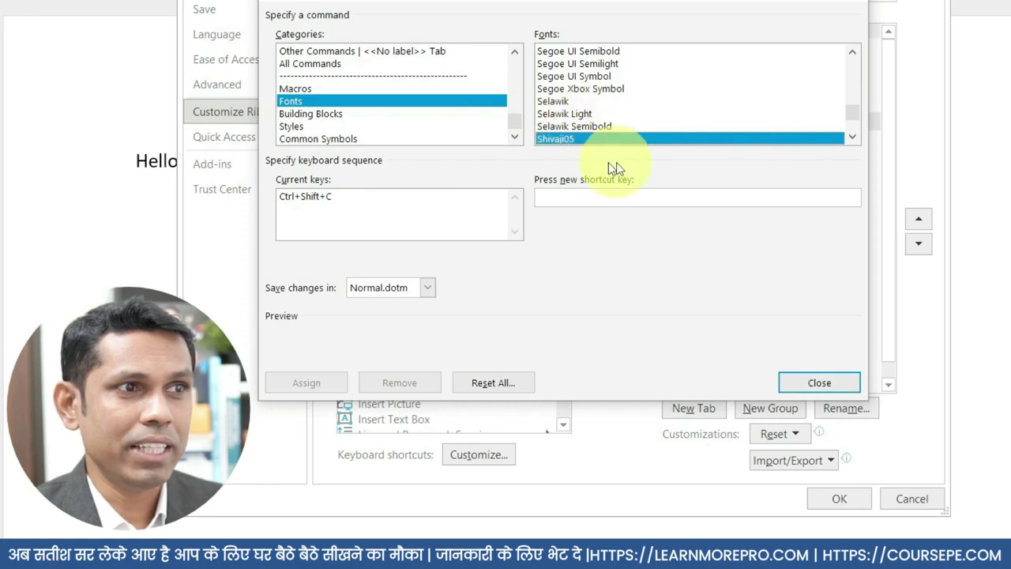
pyautogui.click(308, 202)
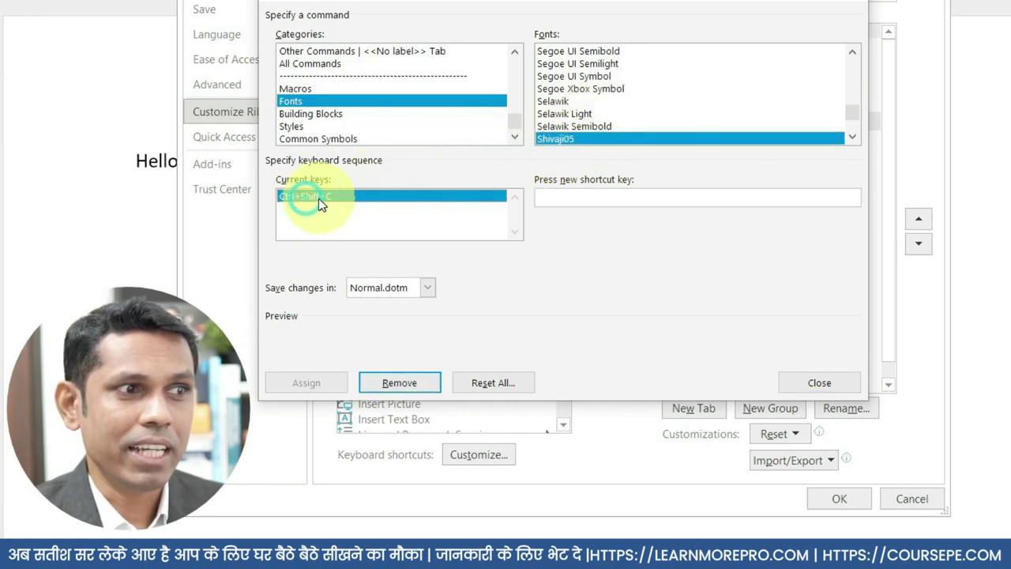
pyautogui.click(395, 384)
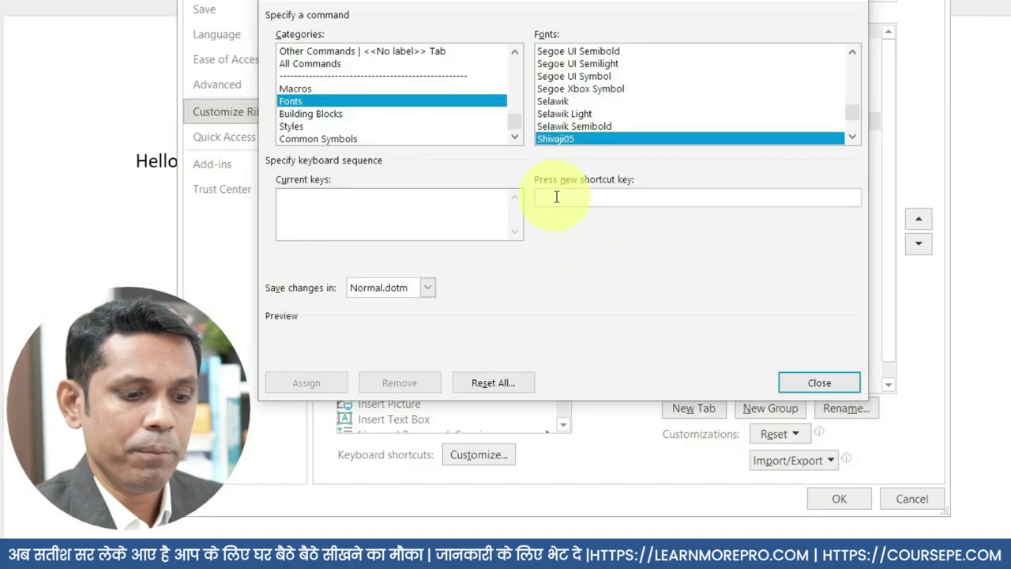
pyautogui.hotkey('ctrl', 'shift', 'b')
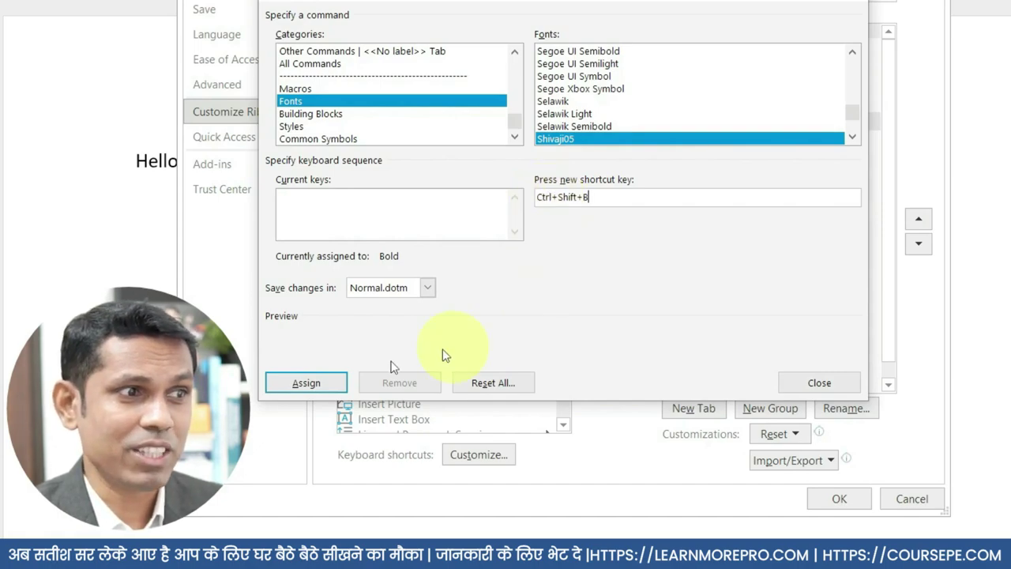
pyautogui.click(298, 382)
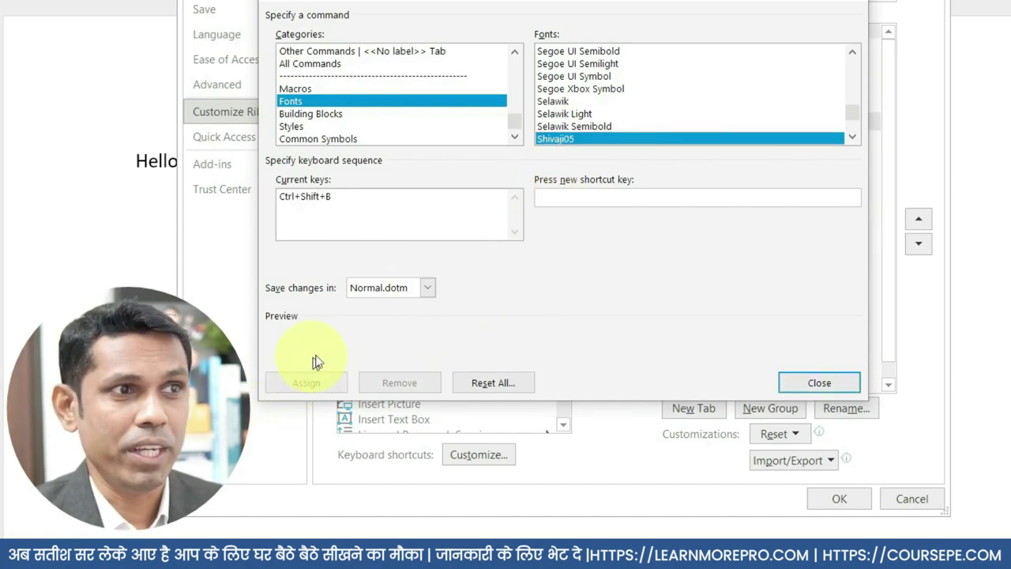
pyautogui.click(827, 383)
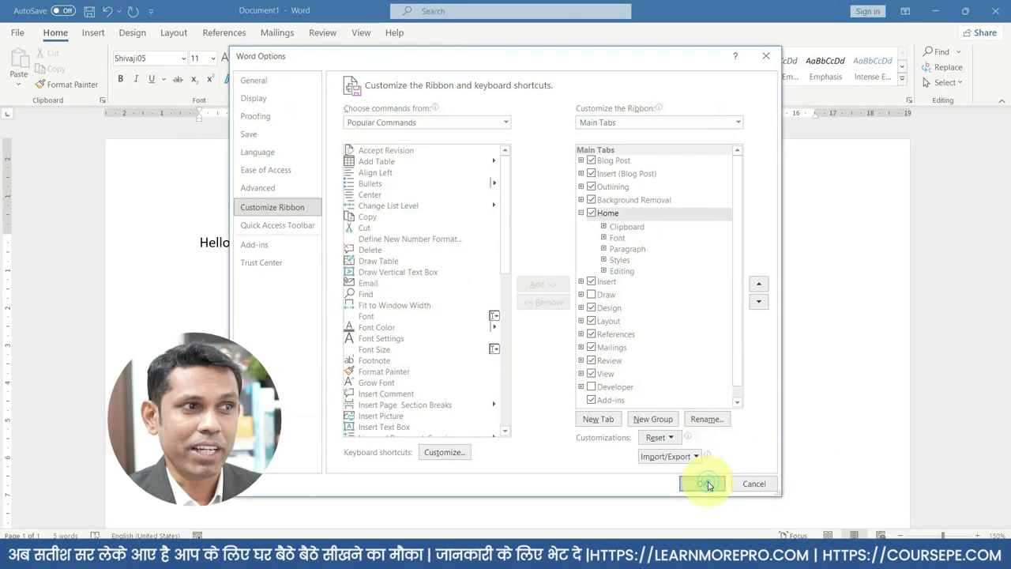
# - Close Word Options and, on a new line, type Calibri letters followed by Shivaji05 Marathi glyphs
pyautogui.click(713, 481)
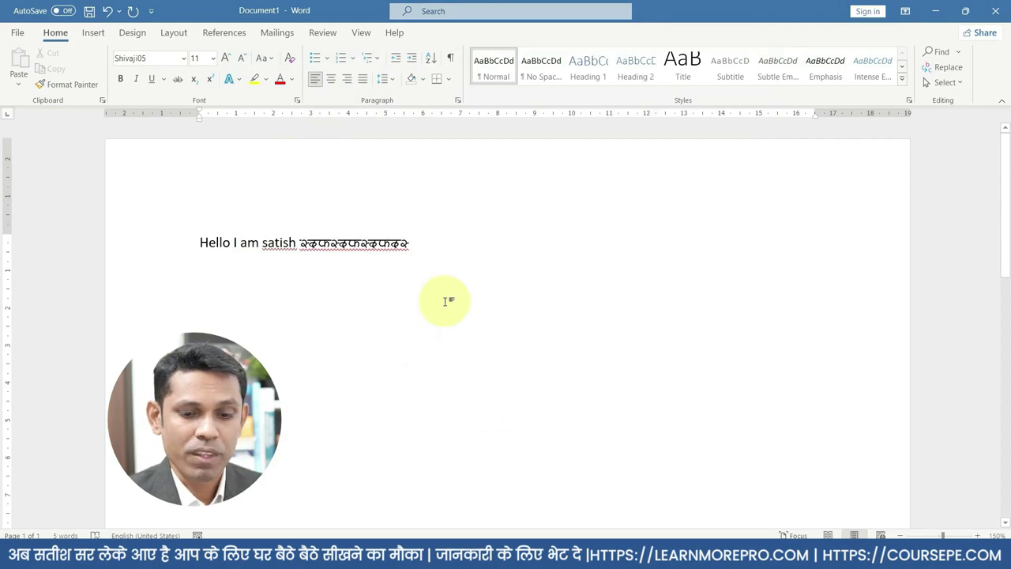
pyautogui.press('Return')
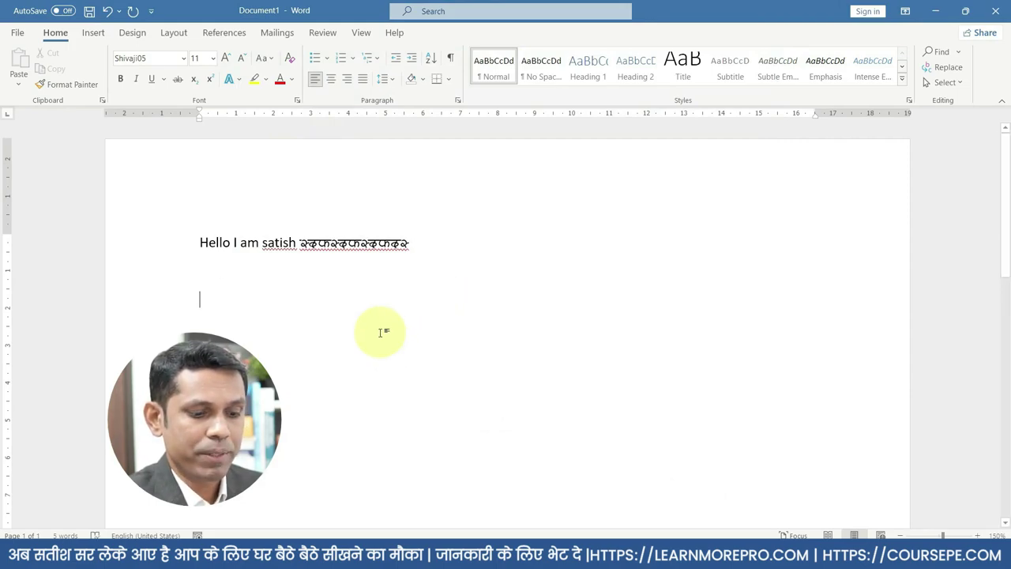
pyautogui.hotkey('ctrl', 'space')
pyautogui.write('dsjflkdsjfljsd')
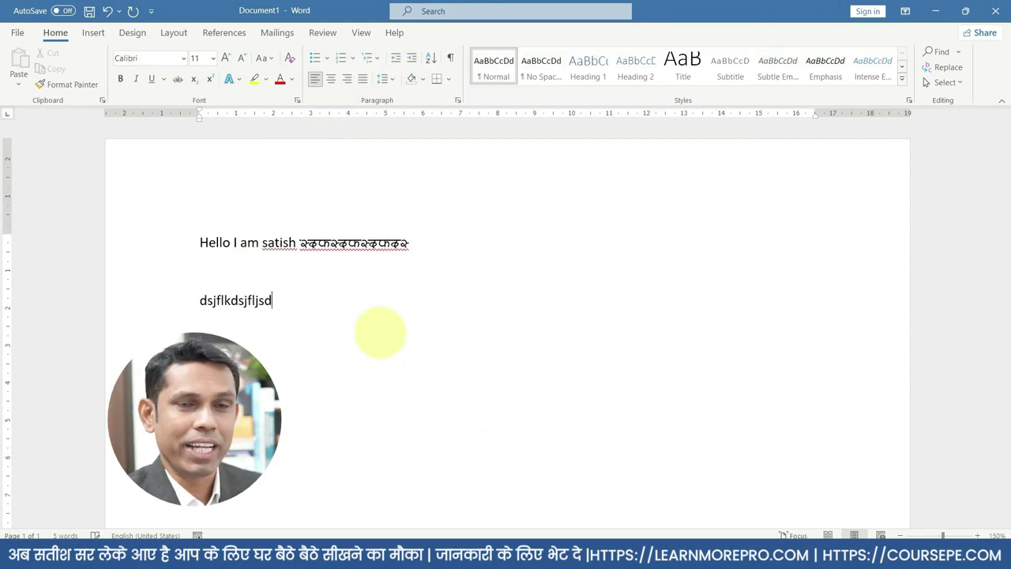
pyautogui.hotkey('ctrl', 'z')
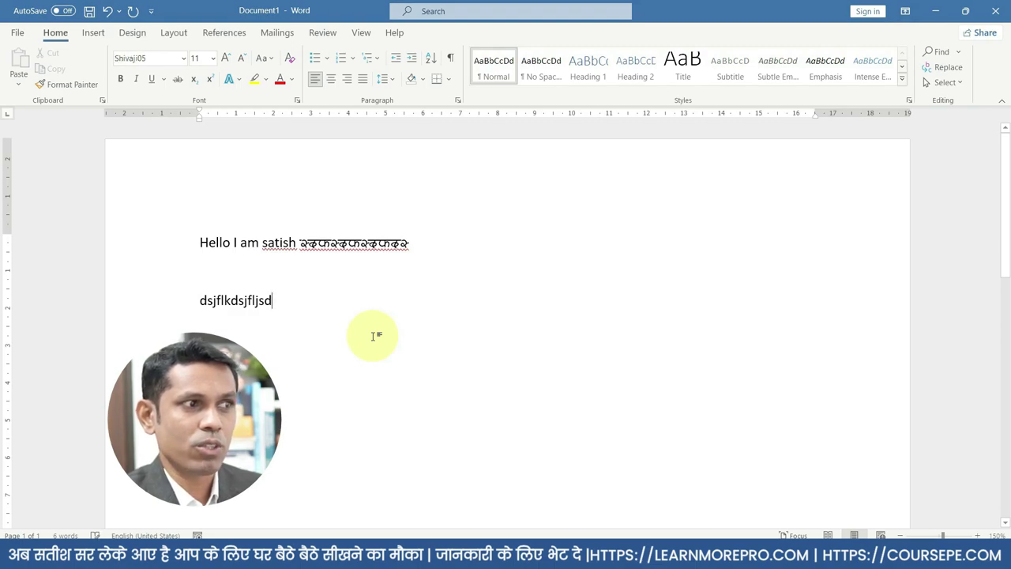
pyautogui.write('skdflskj')
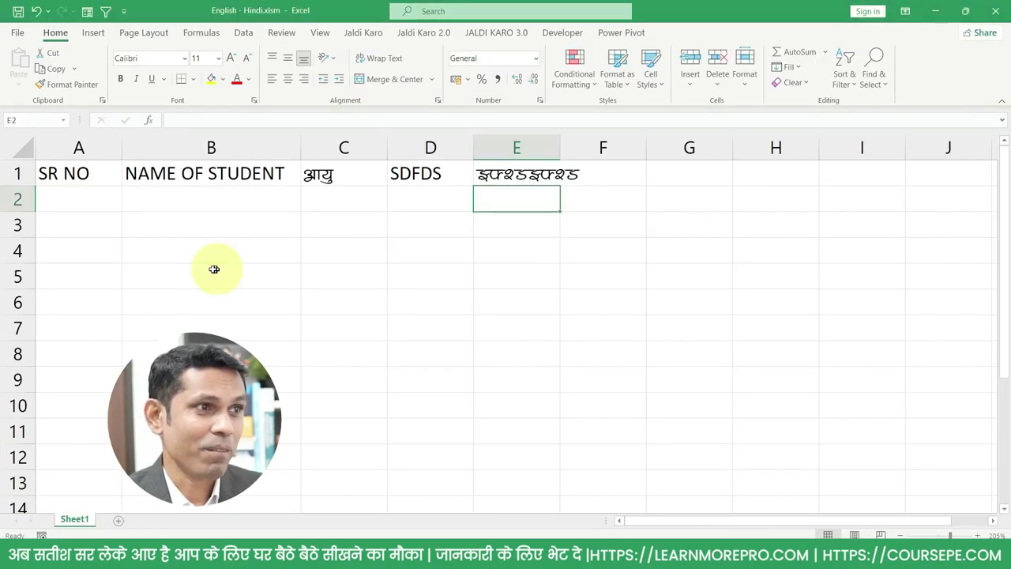
# - Bring up the English - Hindi.xlsm workbook and select header cells A1:E2
pyautogui.click(228, 252)
pyautogui.moveTo(90, 173)
pyautogui.mouseDown()
pyautogui.moveTo(559, 192)
pyautogui.moveTo(549, 197)
pyautogui.mouseUp()
# - Close the English - Hindi workbook without saving and create a new blank workbook
pyautogui.hotkey('ctrl', 'w')
pyautogui.press('n')
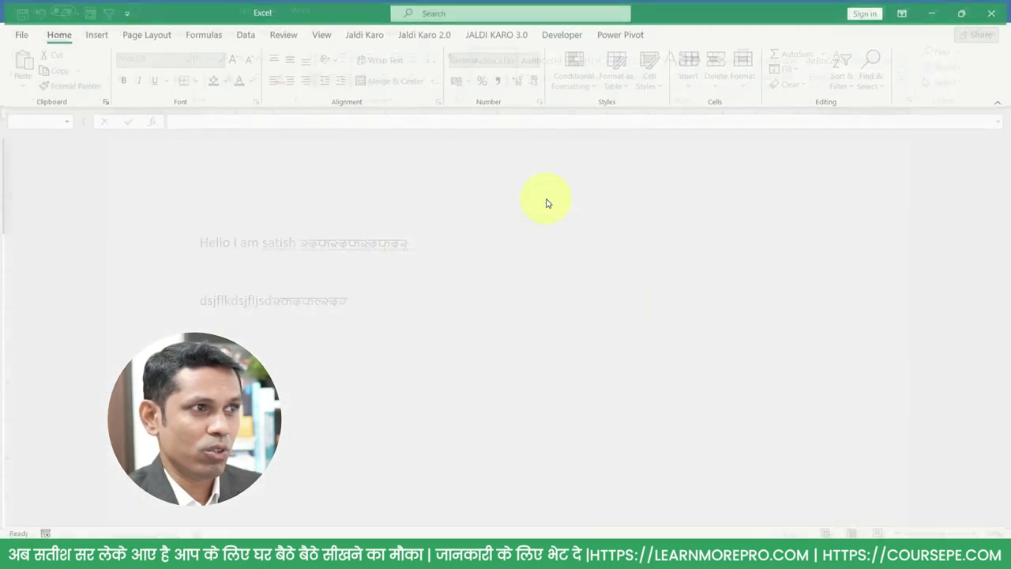
pyautogui.hotkey('ctrl', 'n')
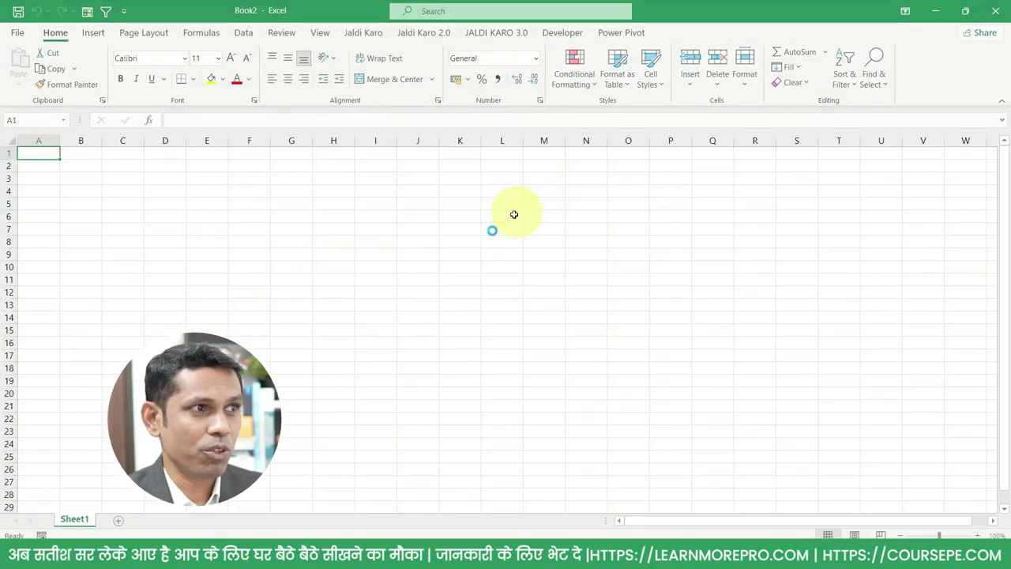
pyautogui.scroll(6, 490, 225)
pyautogui.scroll(2, 471, 240)
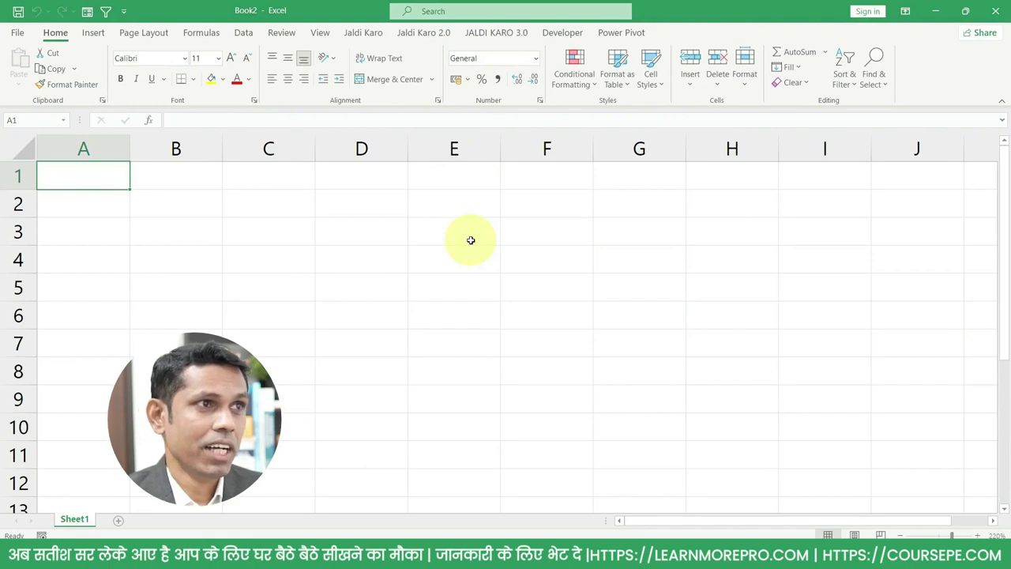
# - View Excel's Customize Ribbon settings, cancel them, and show the Developer tab
pyautogui.click(16, 34)
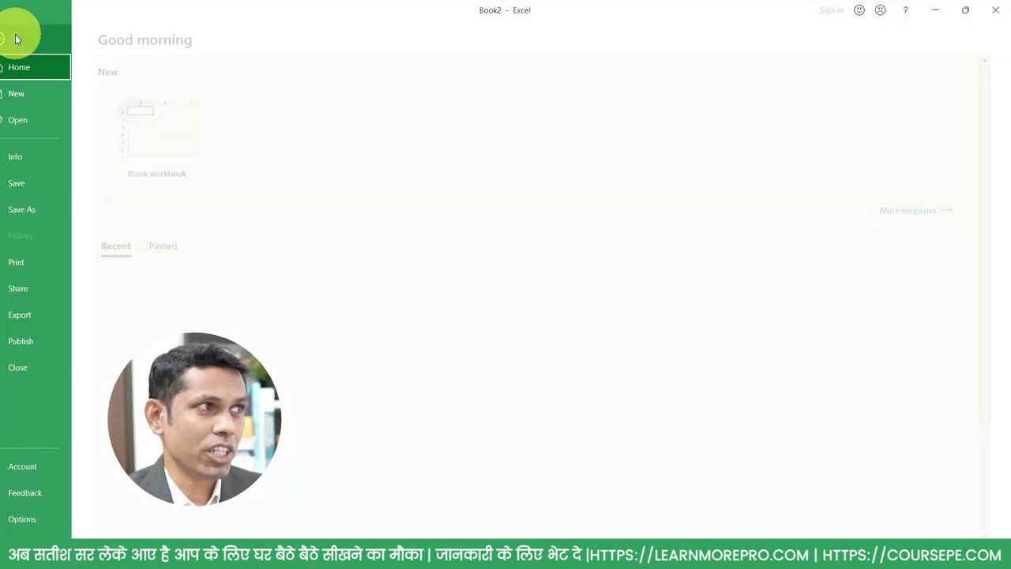
pyautogui.click(28, 519)
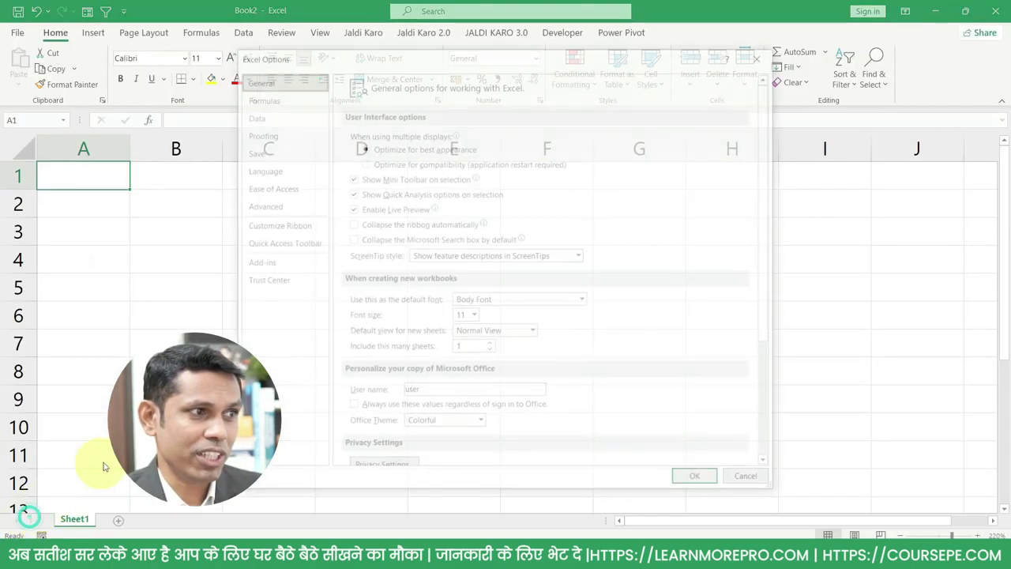
pyautogui.click(257, 228)
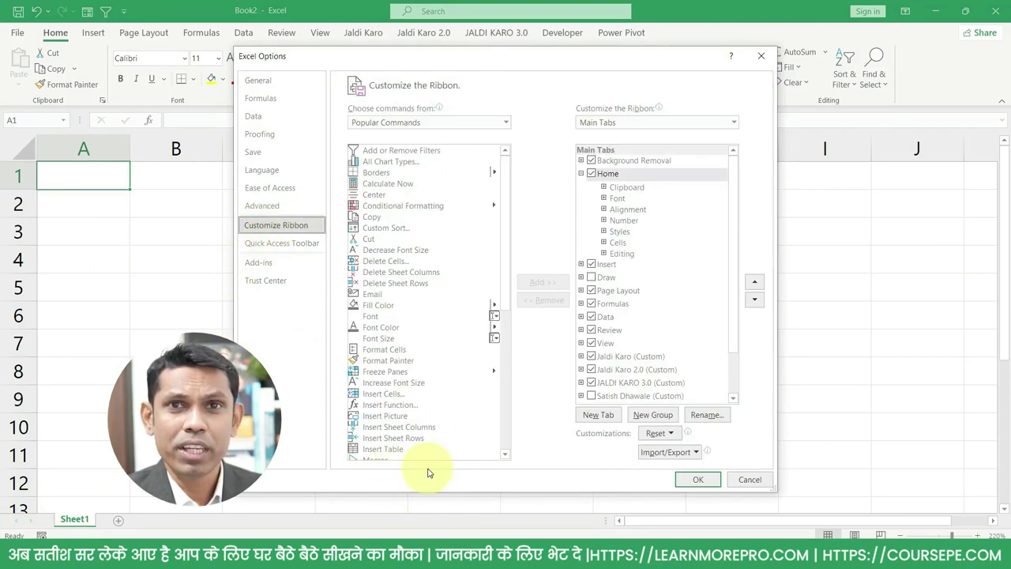
pyautogui.click(763, 482)
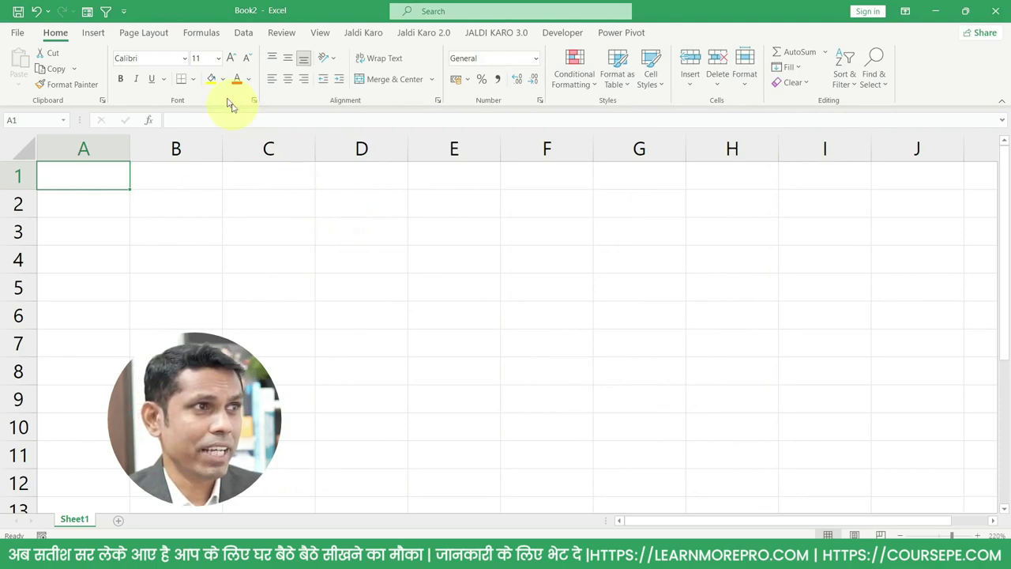
pyautogui.click(546, 32)
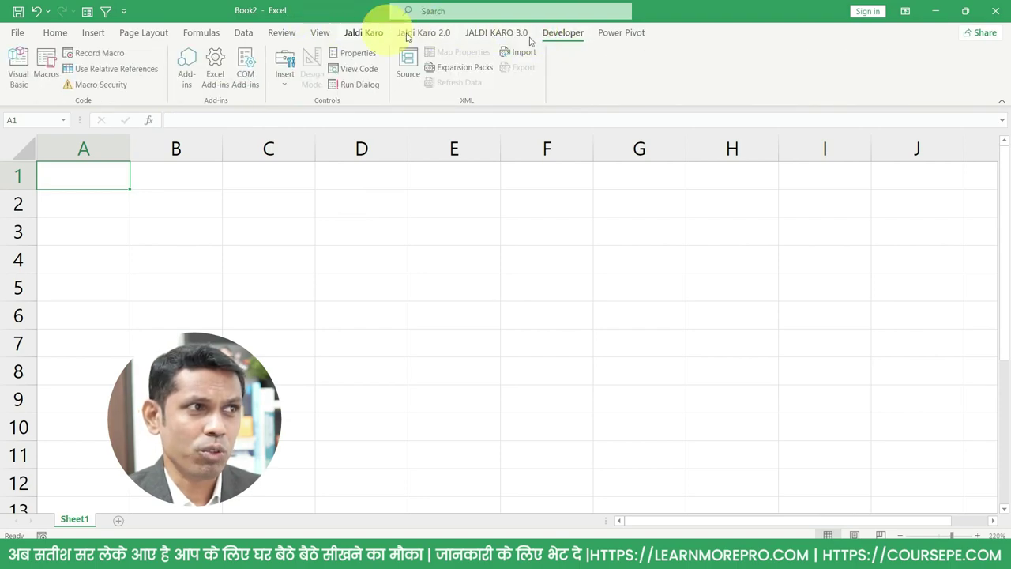
pyautogui.click(323, 33)
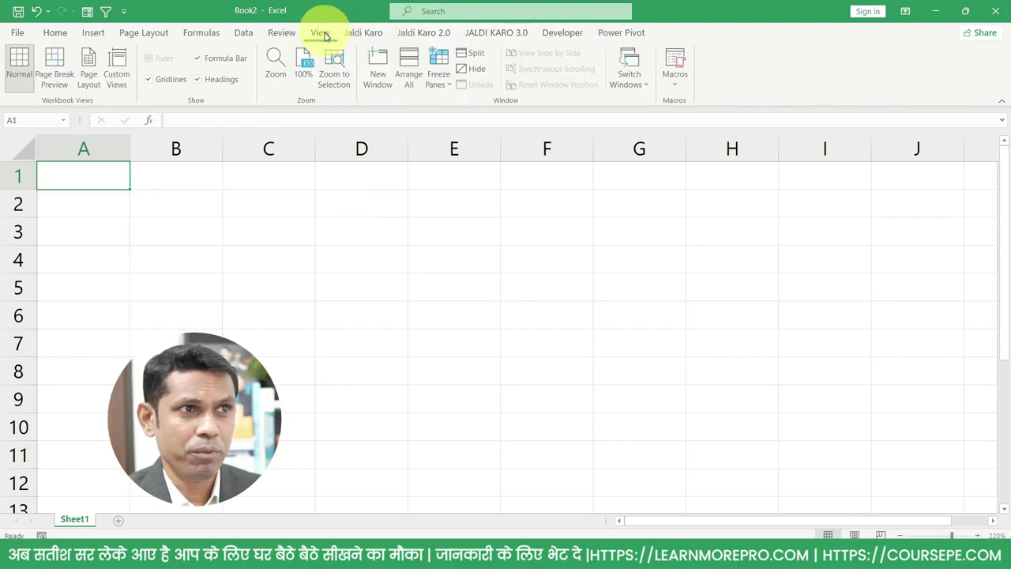
pyautogui.click(678, 83)
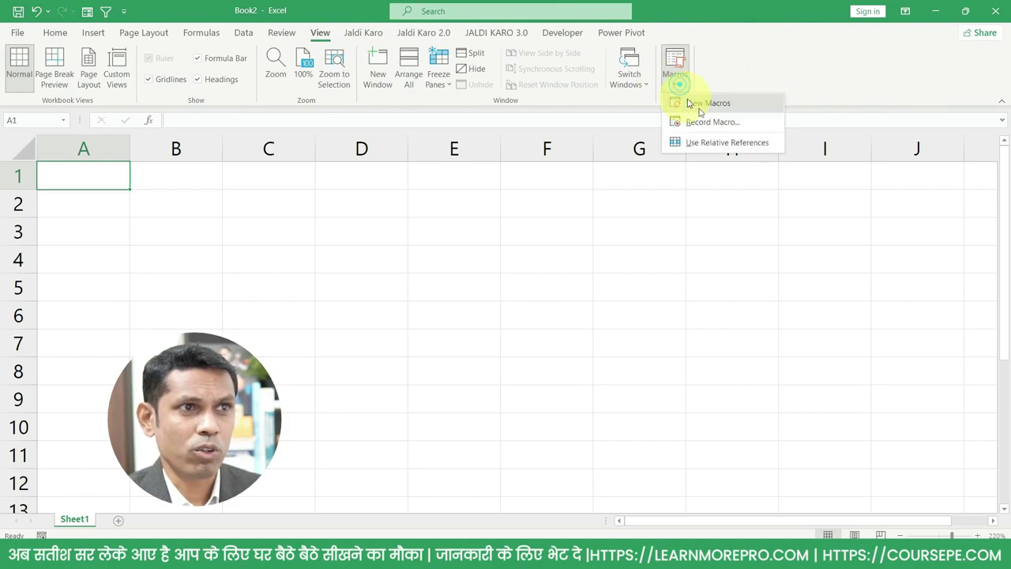
pyautogui.click(749, 69)
pyautogui.click(562, 34)
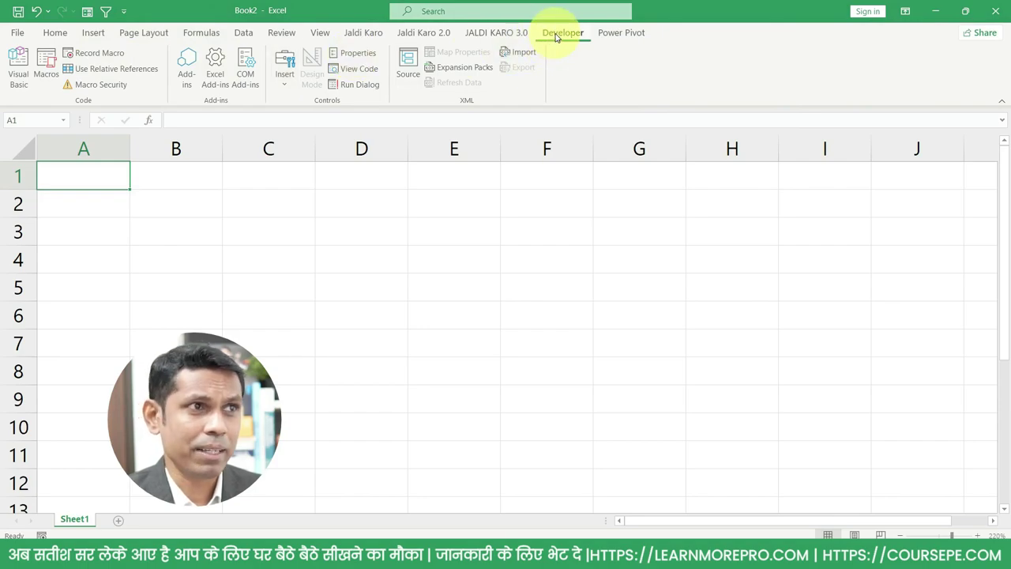
pyautogui.rightClick(557, 37)
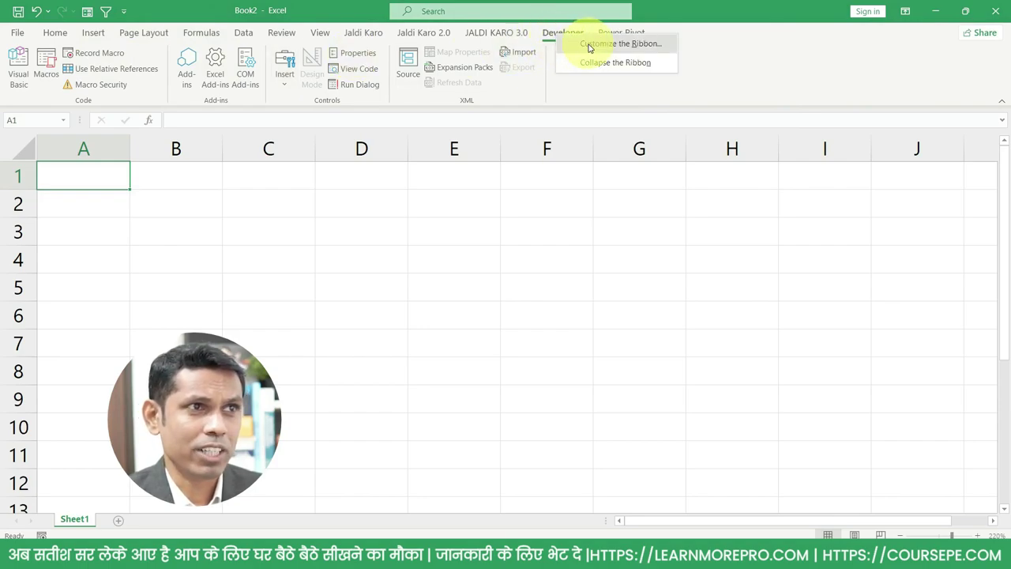
pyautogui.click(587, 42)
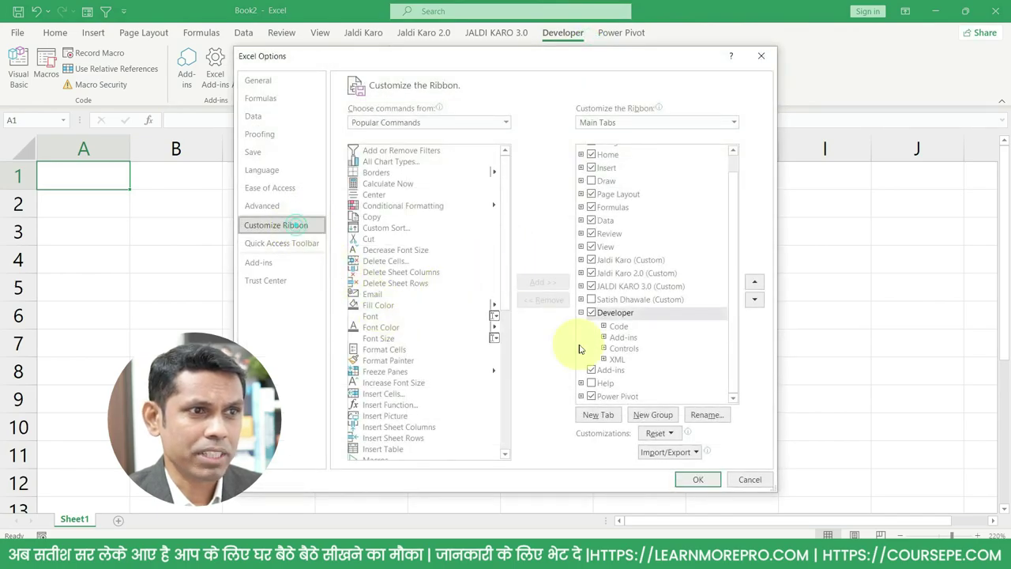
pyautogui.click(699, 479)
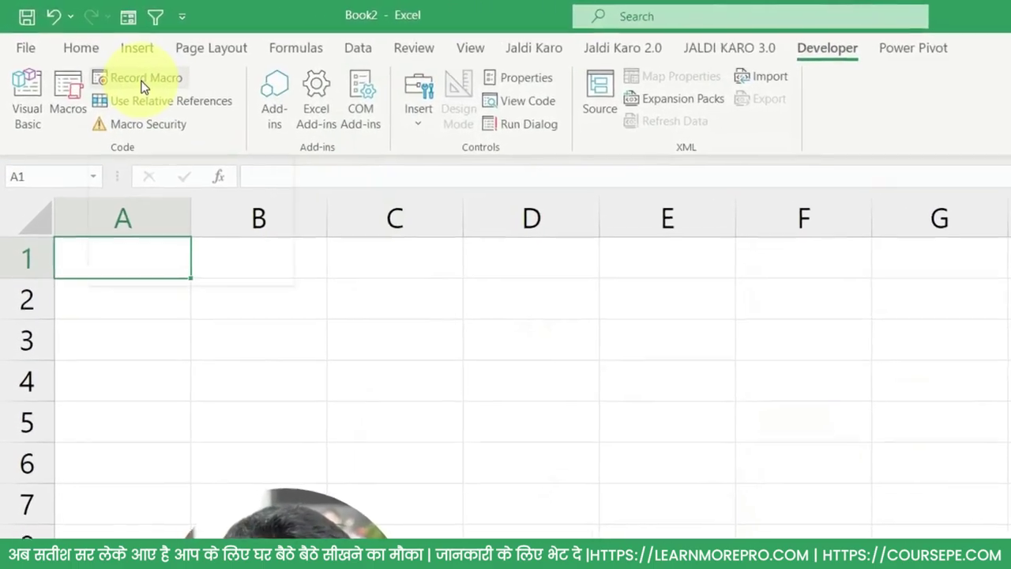
# - Begin recording Macro1 in This Workbook with shortcut changed from Ctrl+Shift+A to Ctrl+Shift+B
pyautogui.click(147, 89)
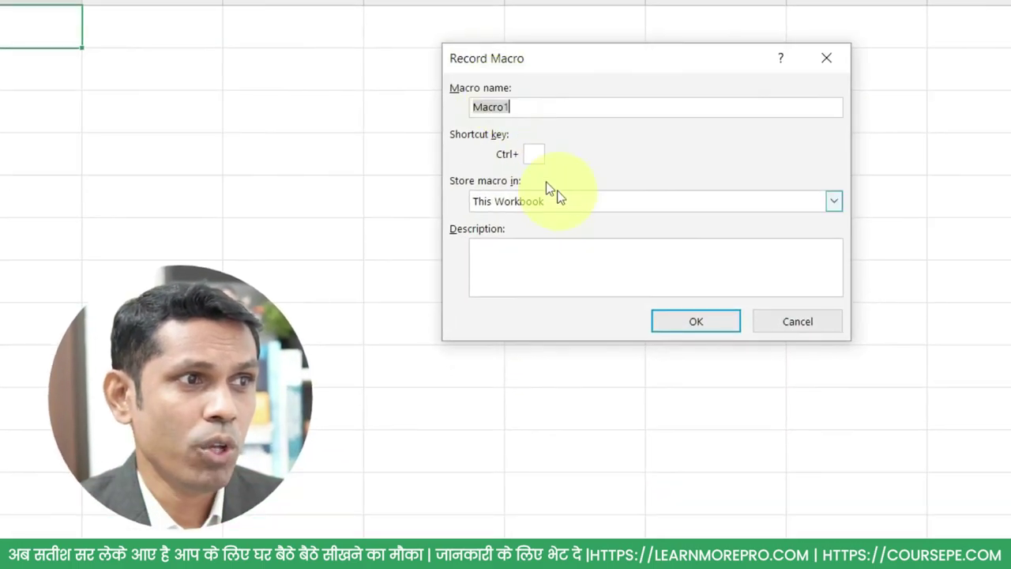
pyautogui.click(577, 245)
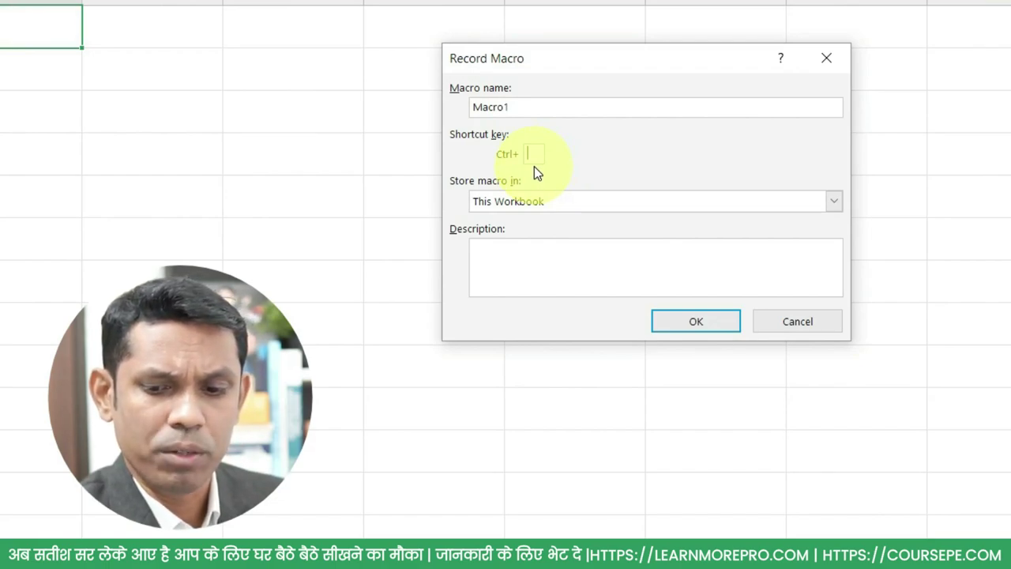
pyautogui.write('A')
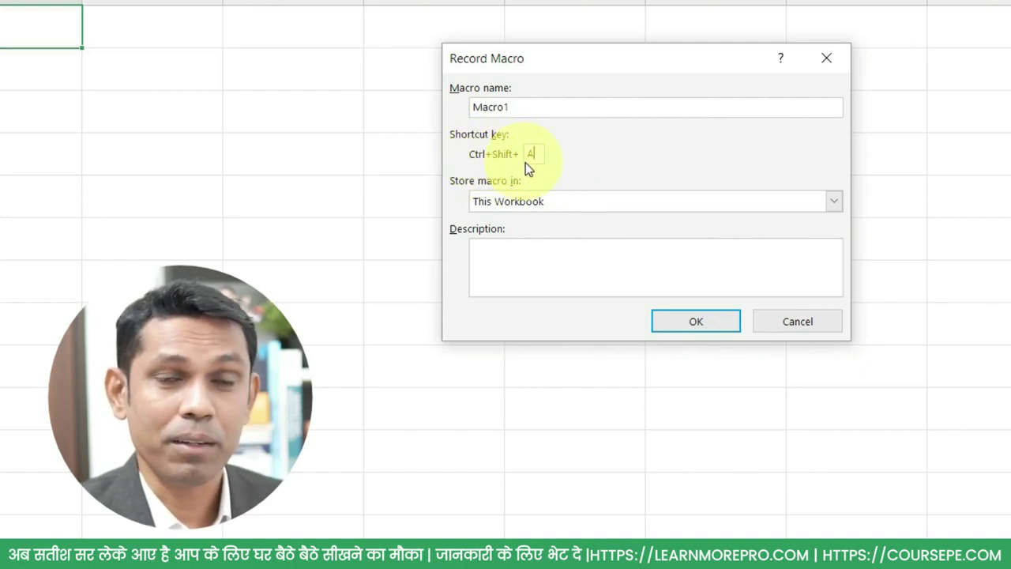
pyautogui.click(698, 320)
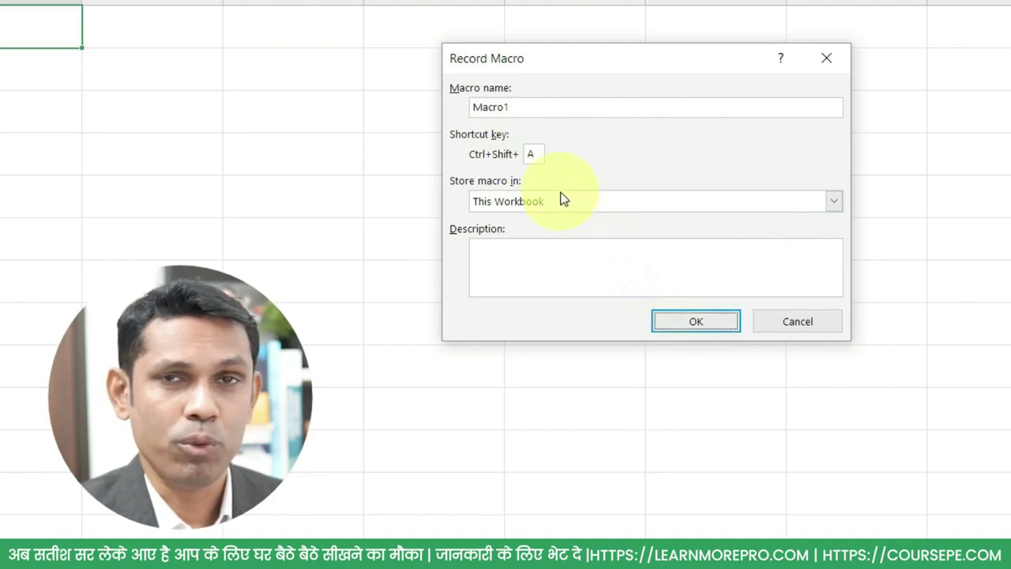
pyautogui.click(537, 156)
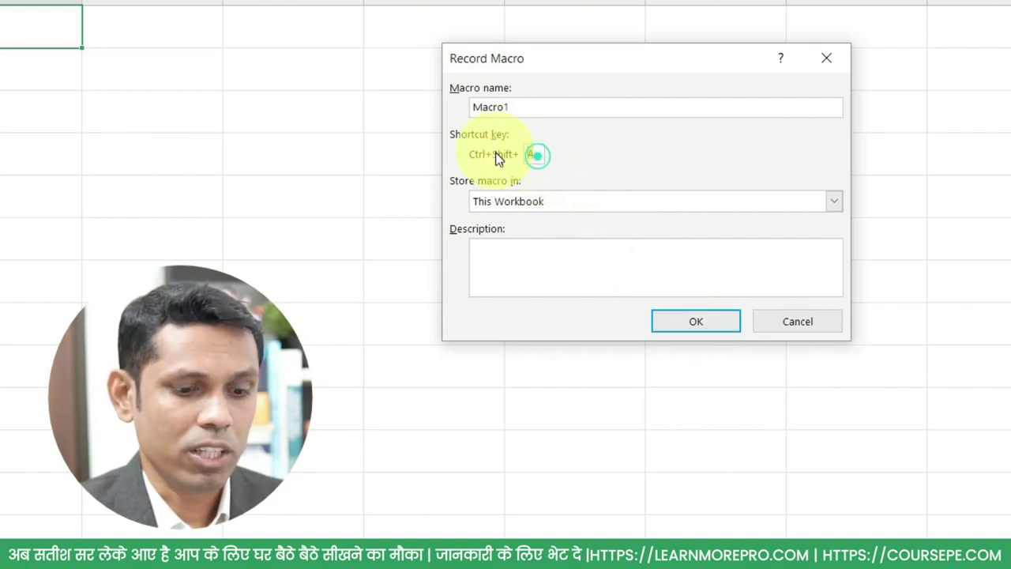
pyautogui.write('B')
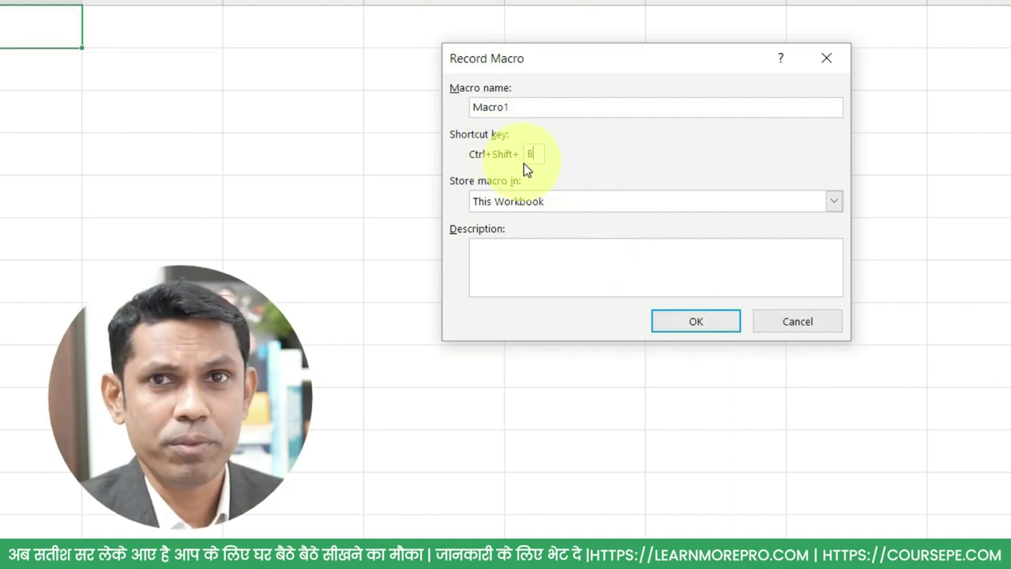
pyautogui.click(525, 158)
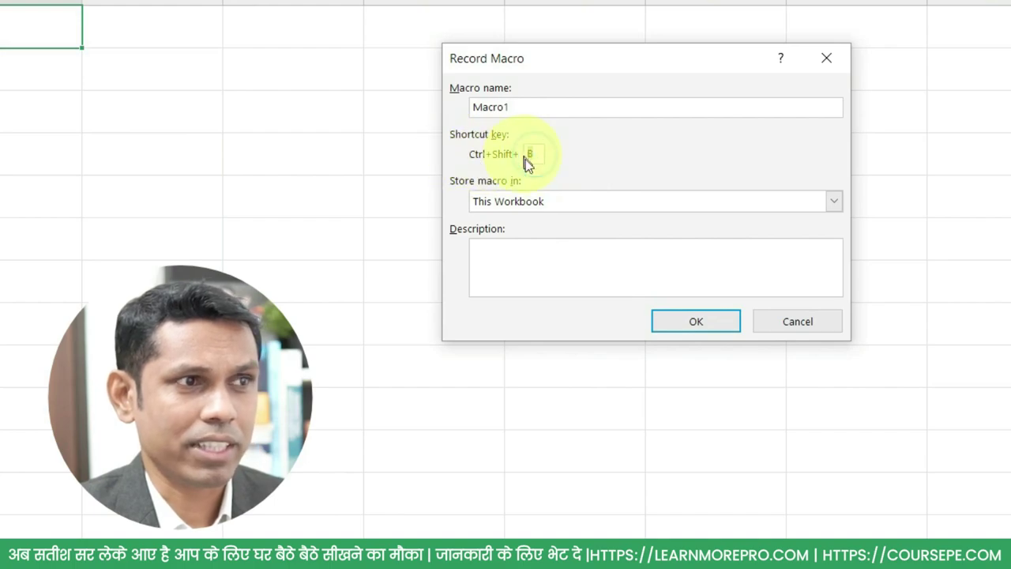
pyautogui.click(706, 316)
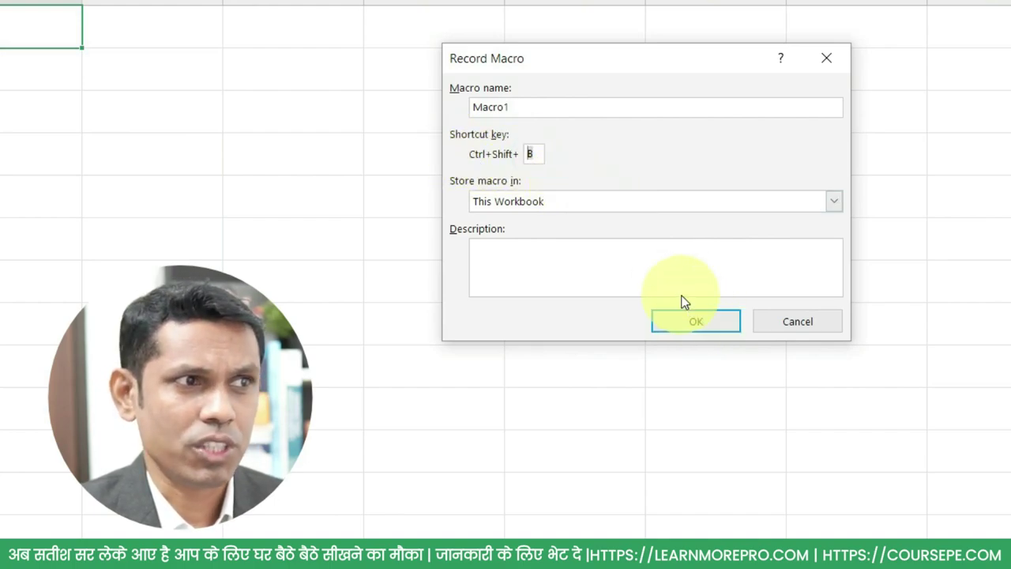
pyautogui.click(692, 324)
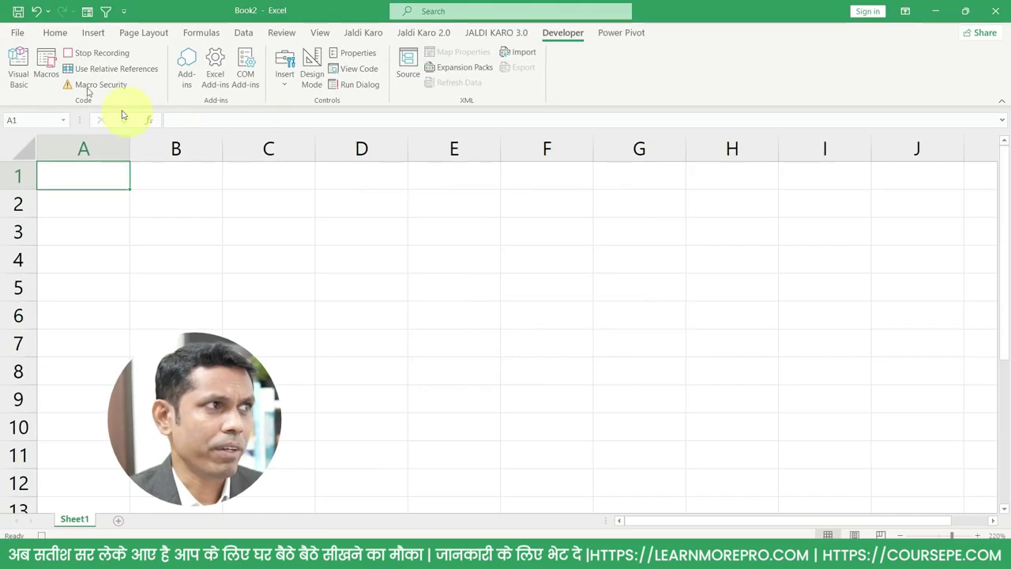
# - Change the font of cell A1 from Calibri to Shivaji05 while Macro1 records
pyautogui.click(52, 32)
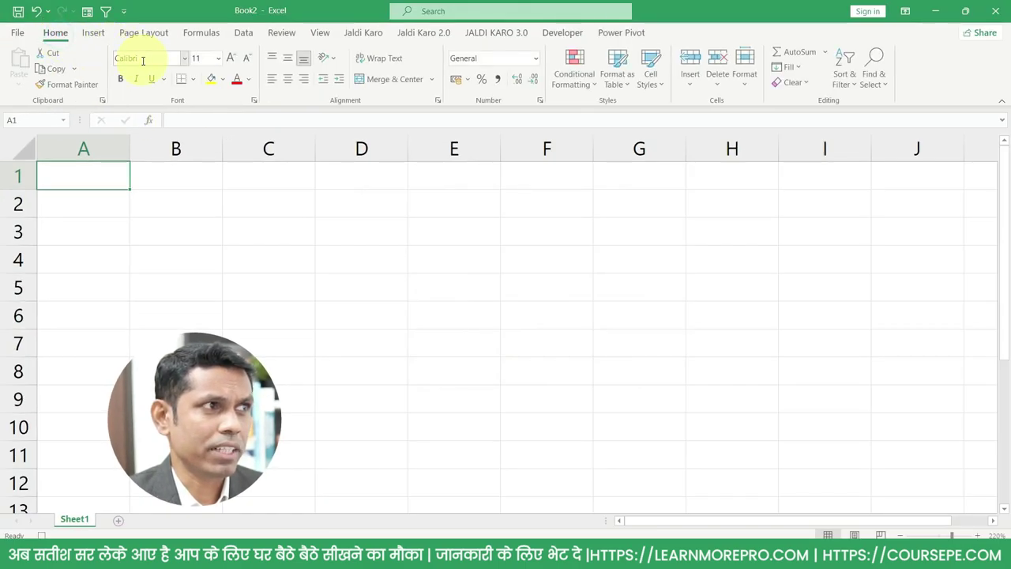
pyautogui.click(139, 59)
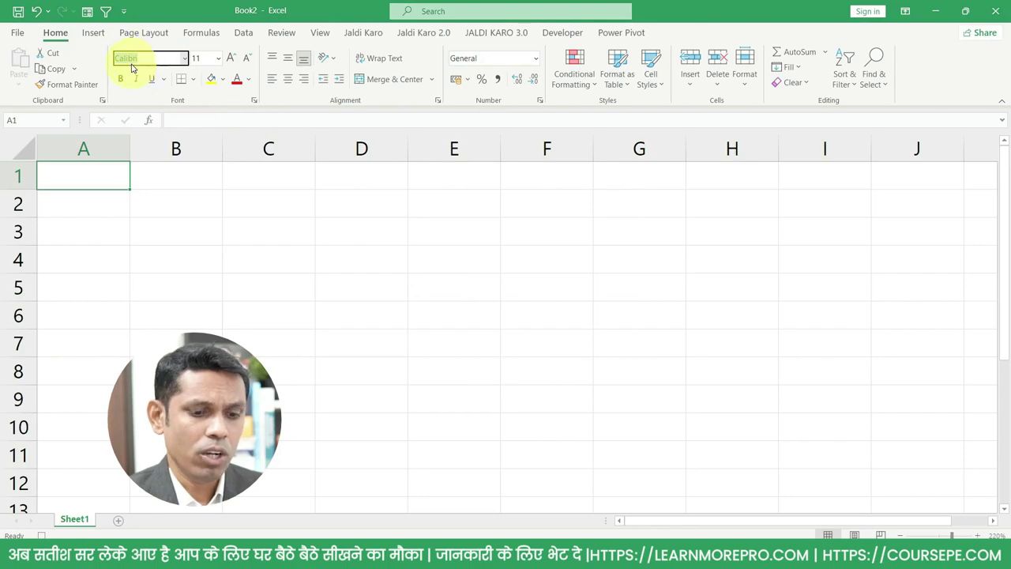
pyautogui.press('Return')
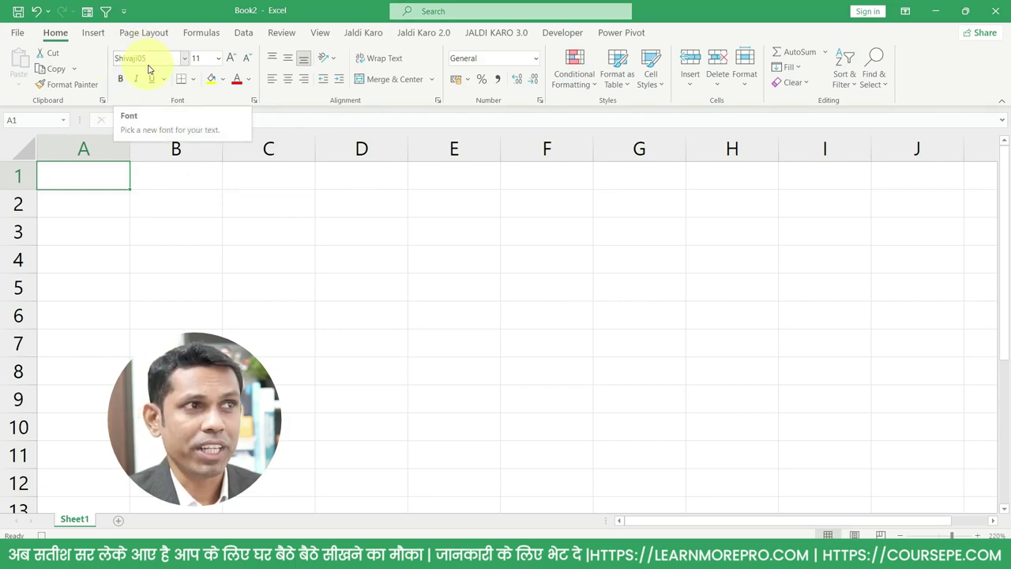
# - Stop the Shivaji05 macro and start recording Macro2 in This Workbook with Ctrl+Shift+A
pyautogui.click(563, 38)
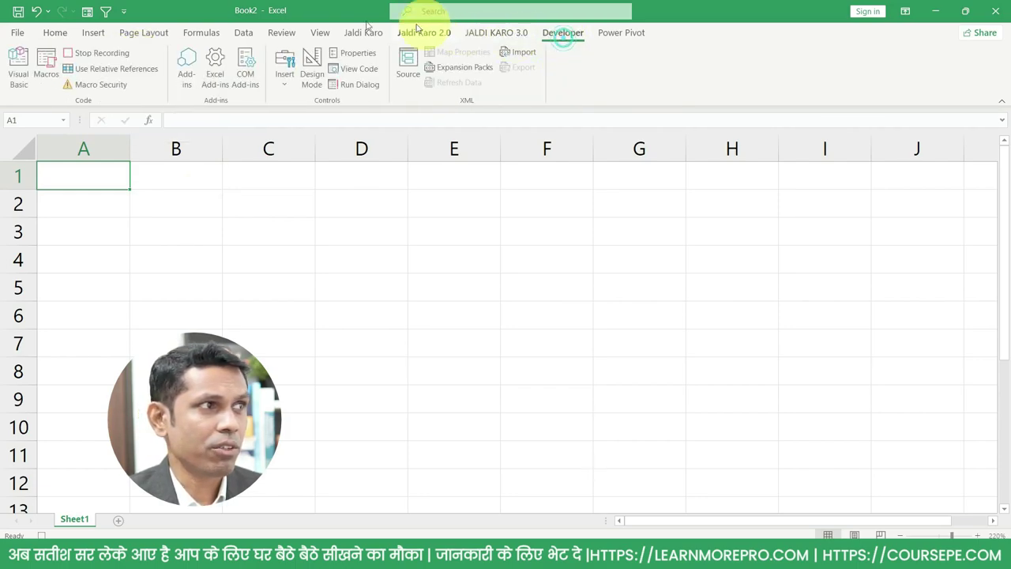
pyautogui.click(89, 51)
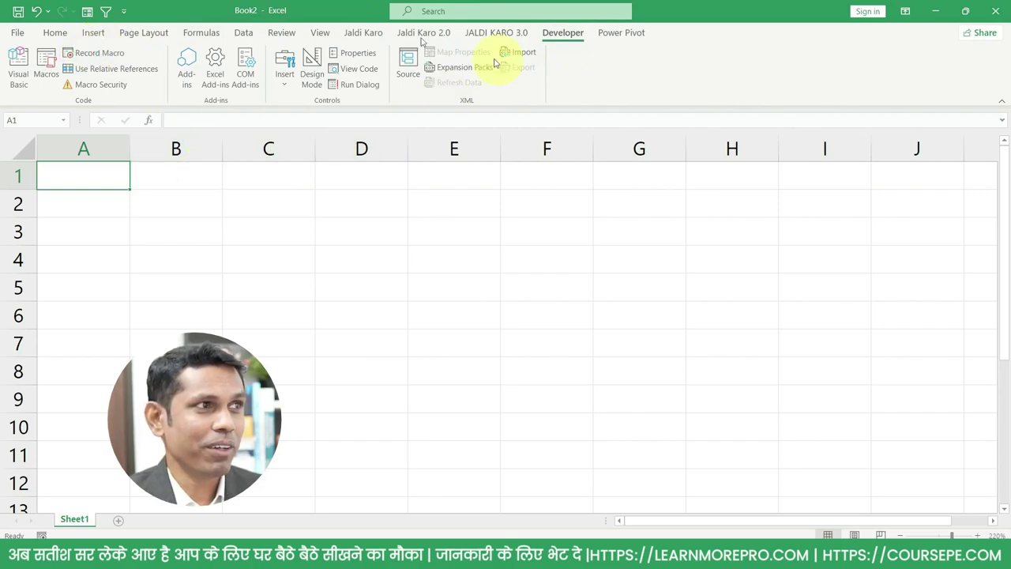
pyautogui.click(98, 52)
pyautogui.write('A')
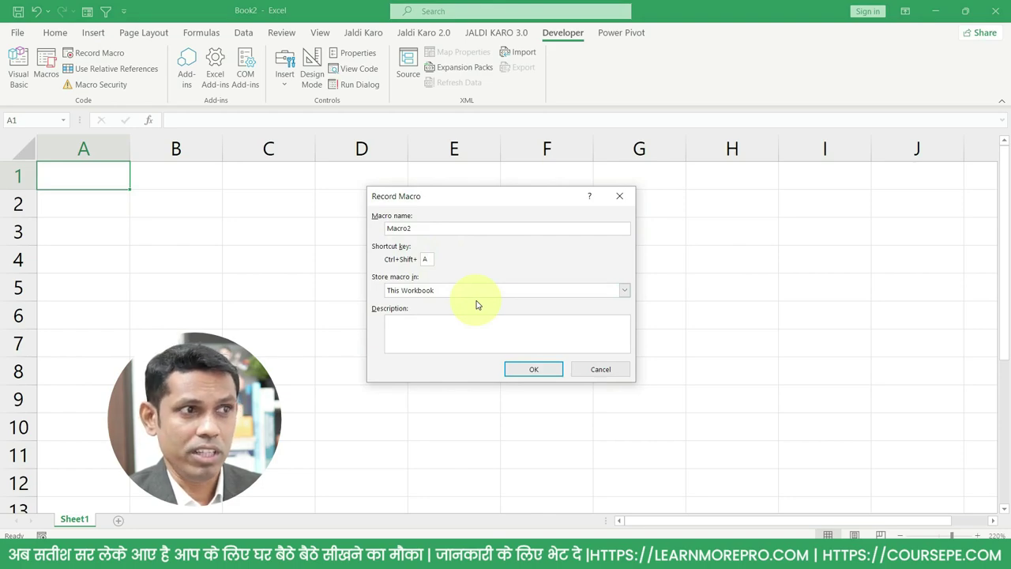
pyautogui.click(527, 371)
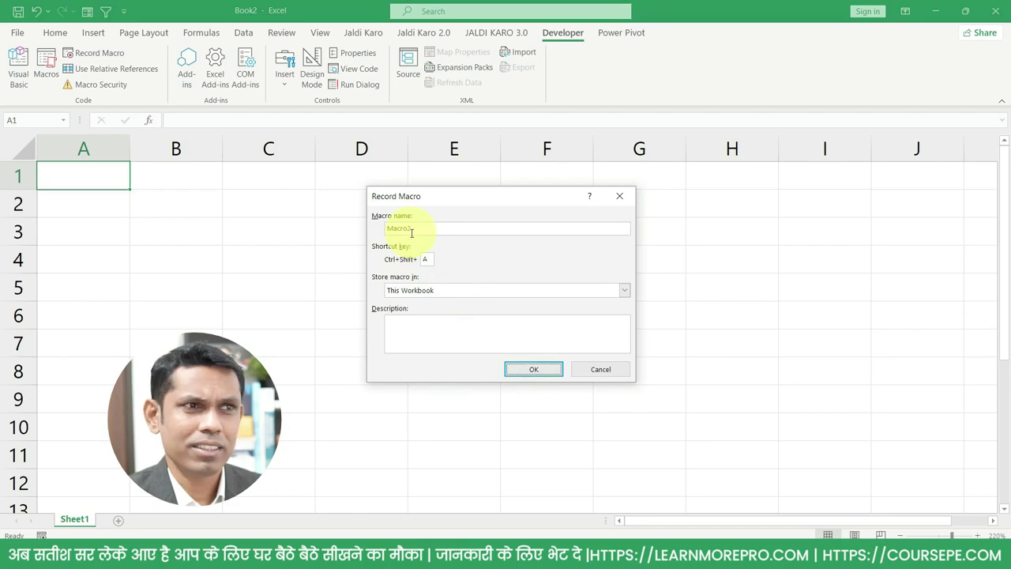
pyautogui.moveTo(415, 229); pyautogui.dragTo(350, 225)
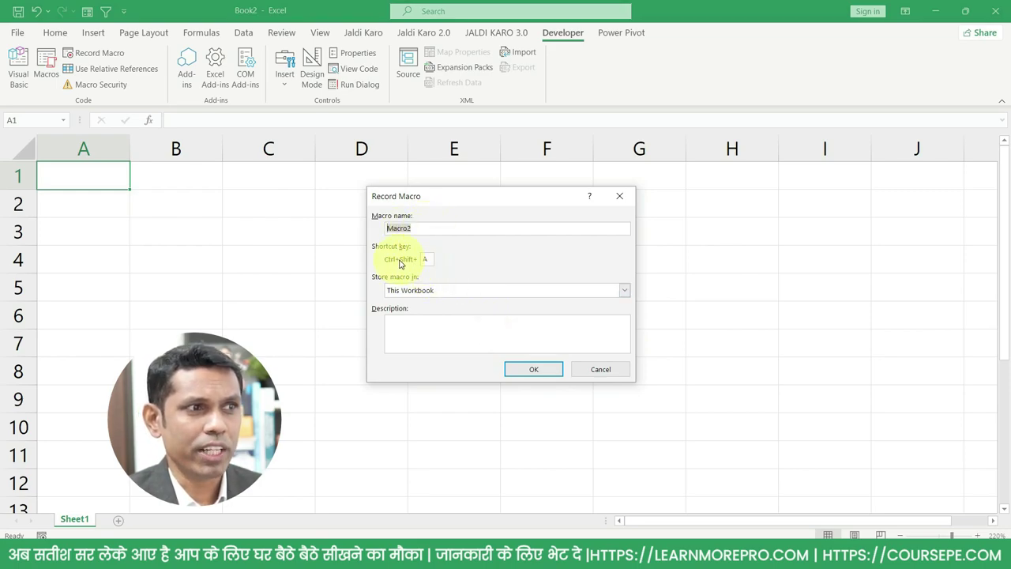
pyautogui.click(550, 369)
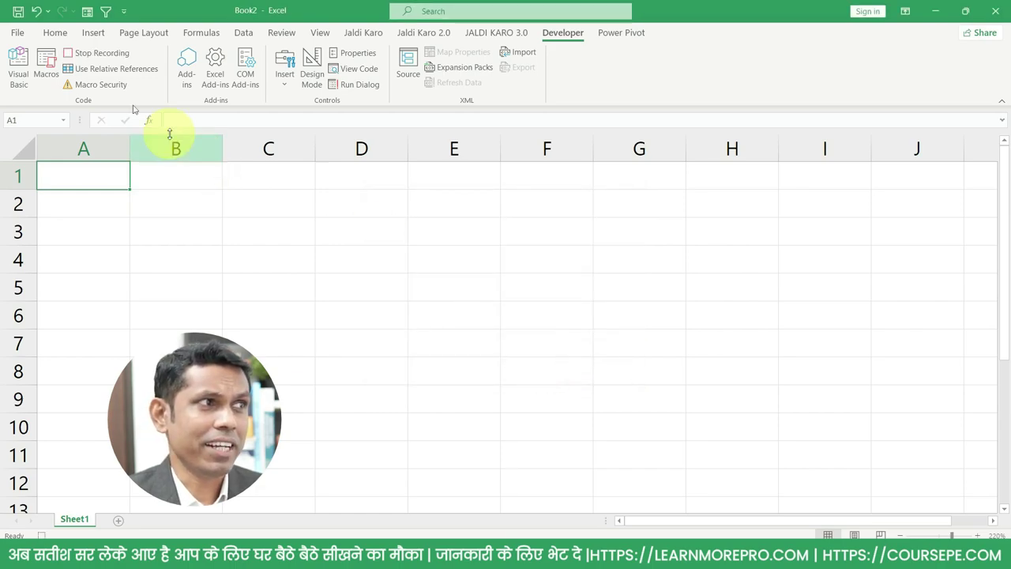
# - Switch cell A1's font back to Calibri, then stop recording Macro2
pyautogui.click(57, 38)
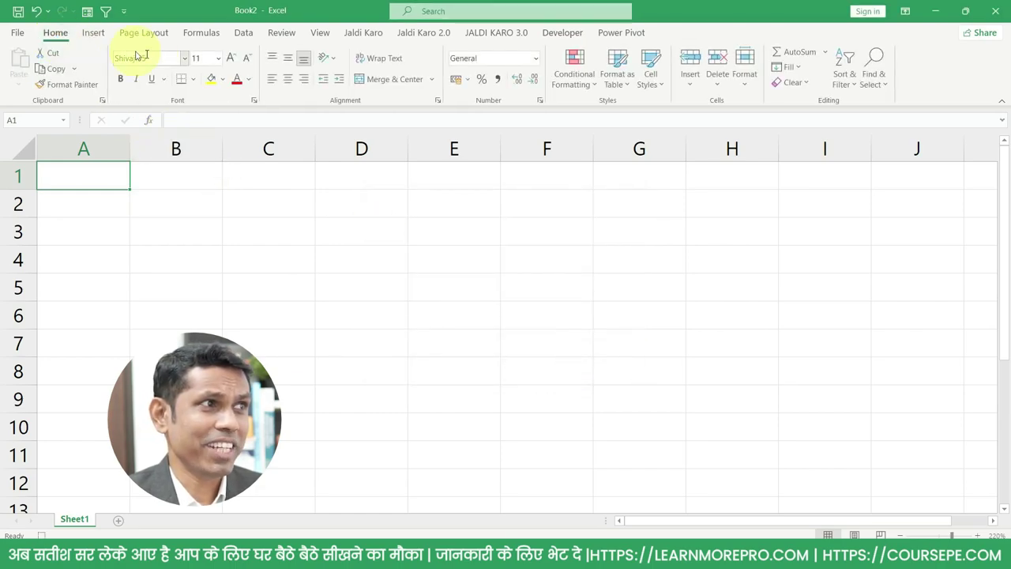
pyautogui.click(183, 62)
pyautogui.click(183, 63)
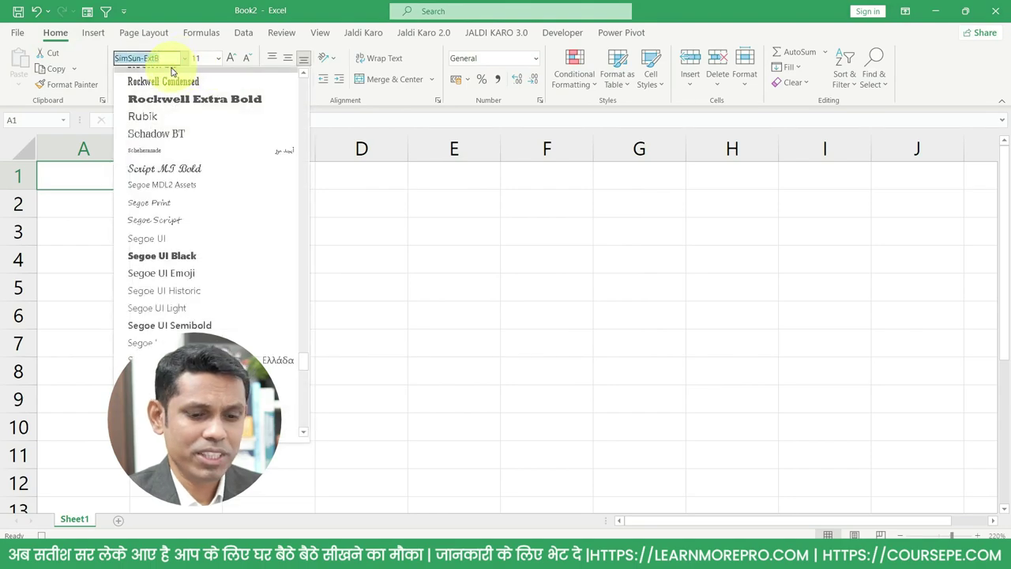
pyautogui.press('End')
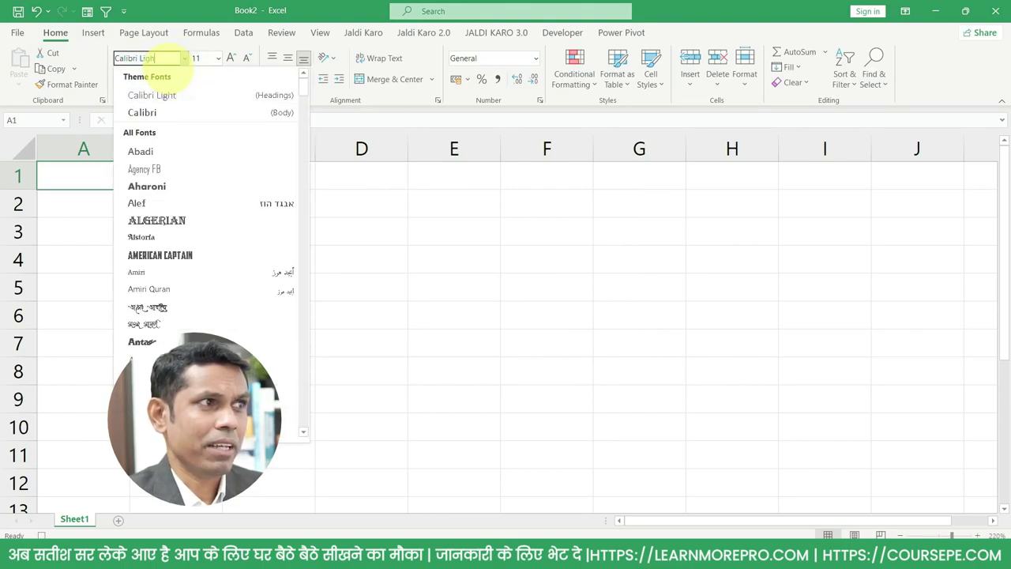
pyautogui.press('Return')
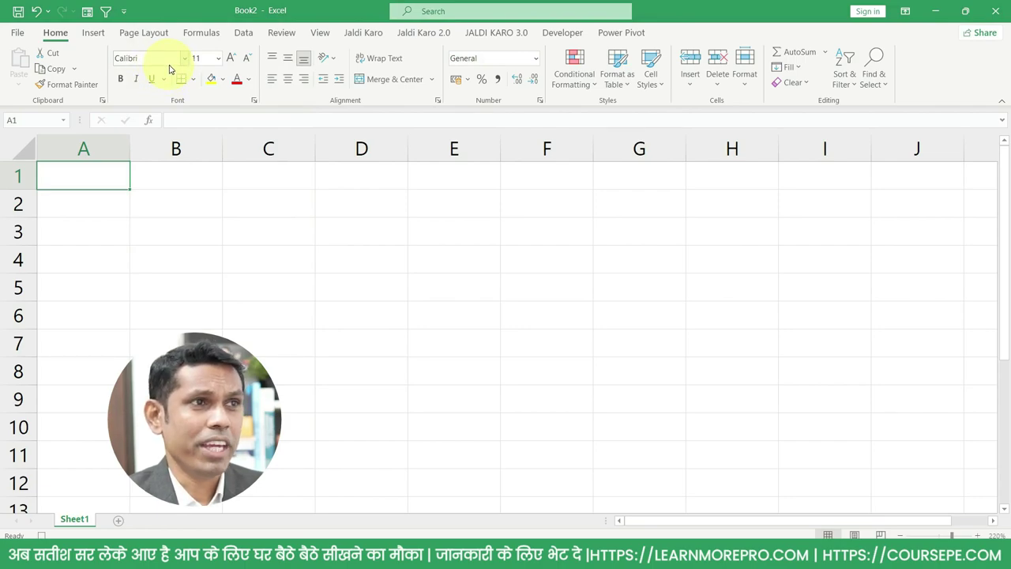
pyautogui.click(559, 33)
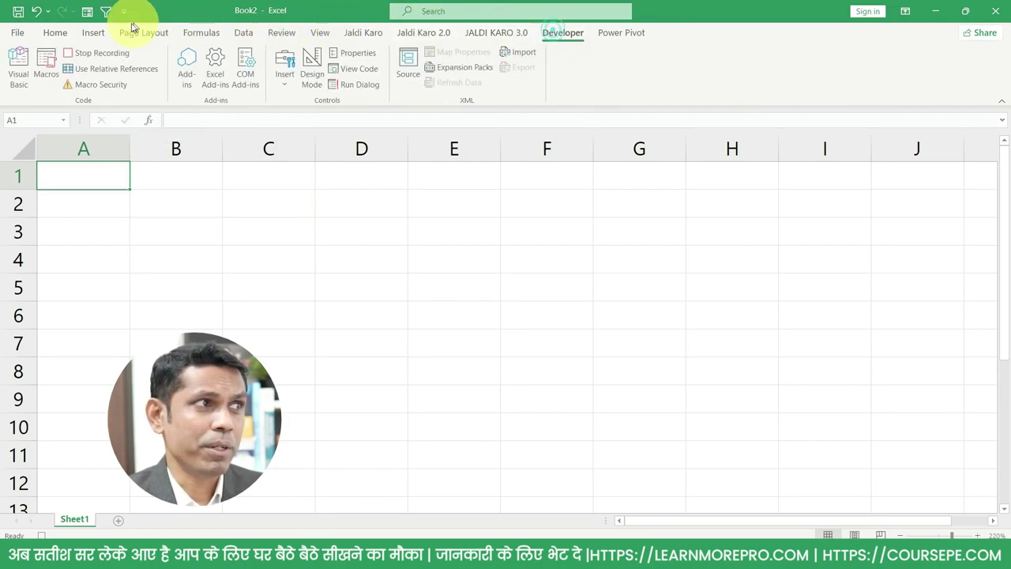
pyautogui.click(108, 55)
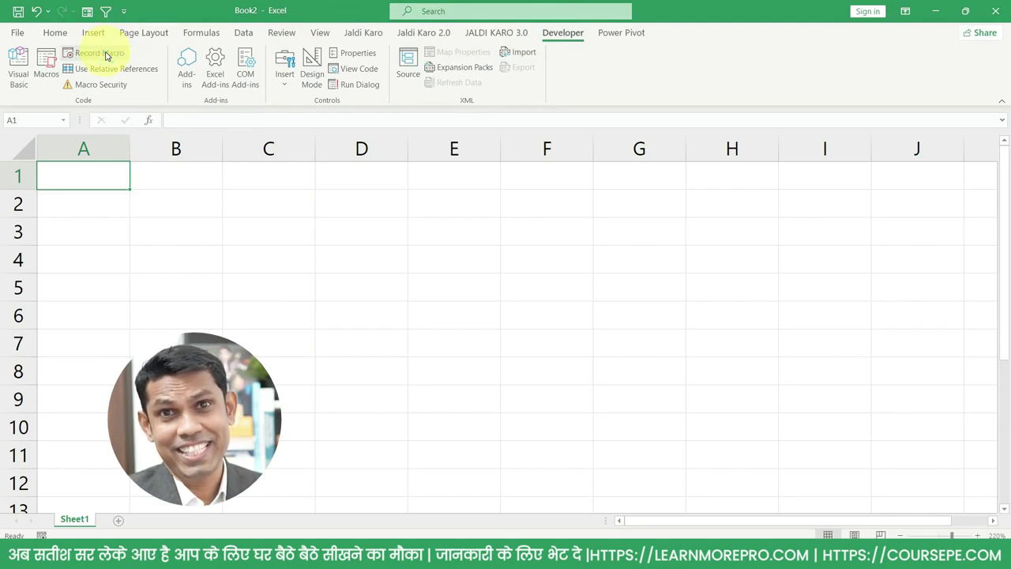
# - Enter SDFDS in B2, Marathi text शडफडशफ in B3, and DSFDS in B4
pyautogui.click(191, 199)
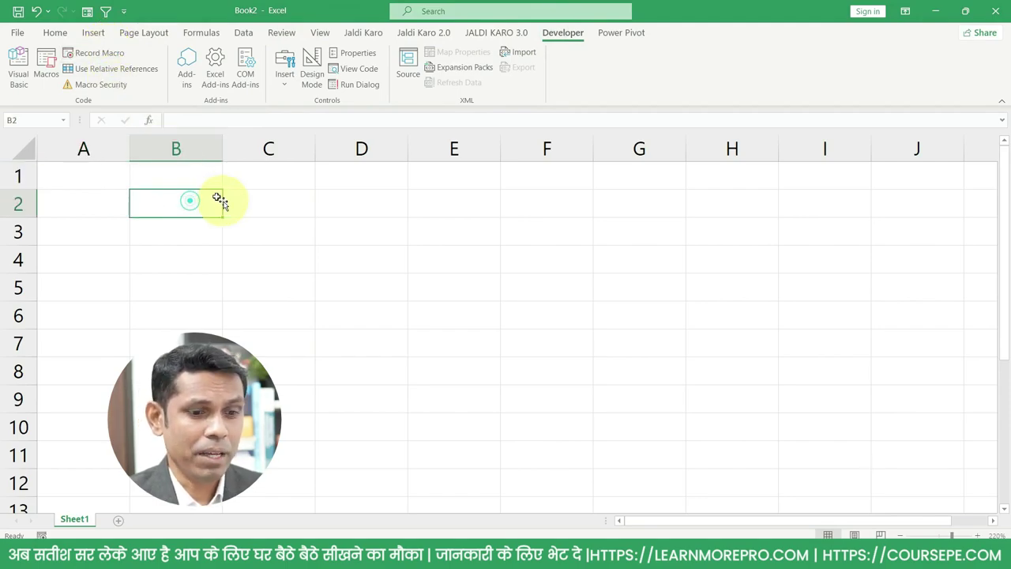
pyautogui.write('SDF')
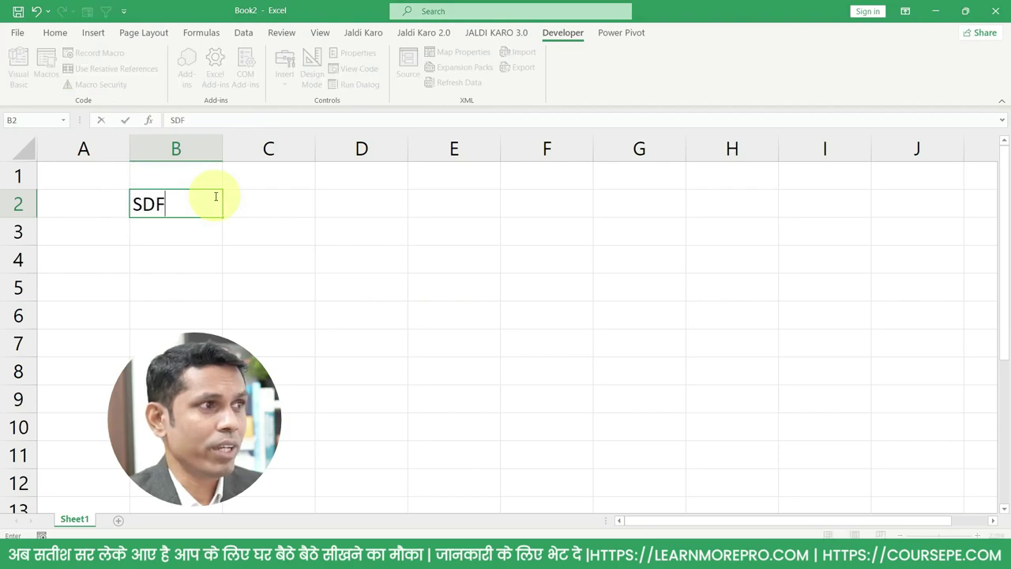
pyautogui.write('DS')
pyautogui.press('Return')
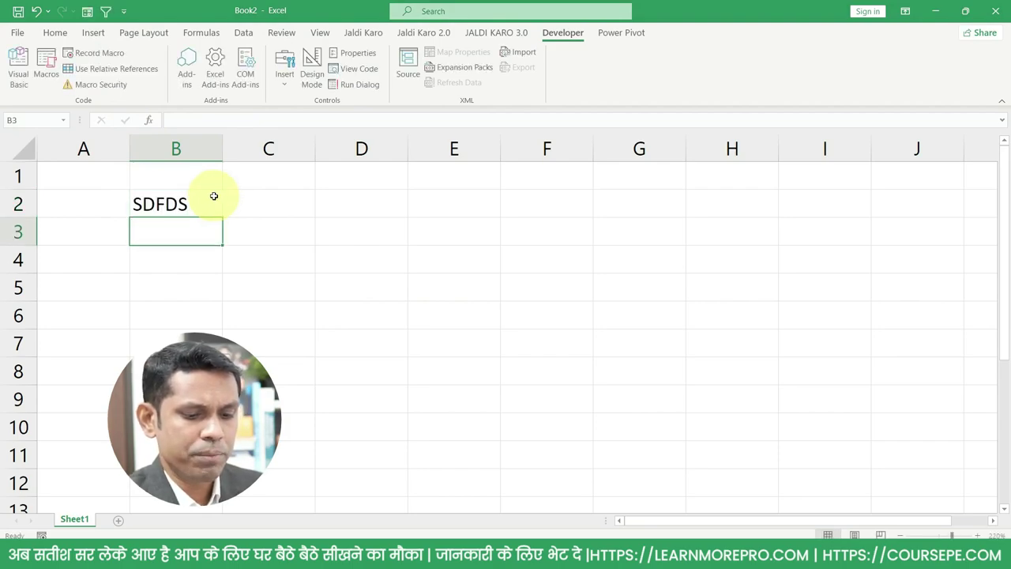
pyautogui.write('शडफडशफ')
pyautogui.press('Return')
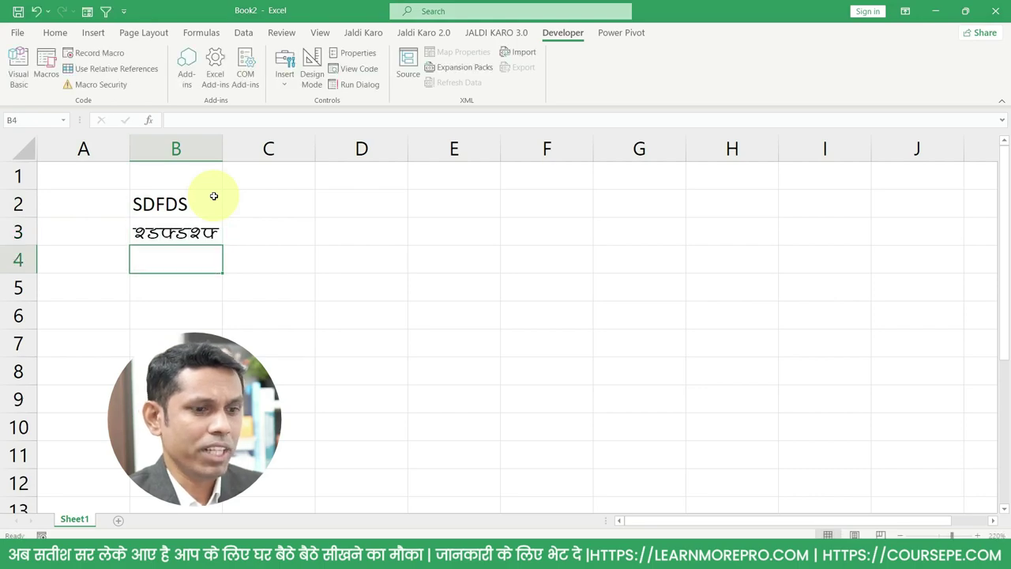
pyautogui.write('DSFDS')
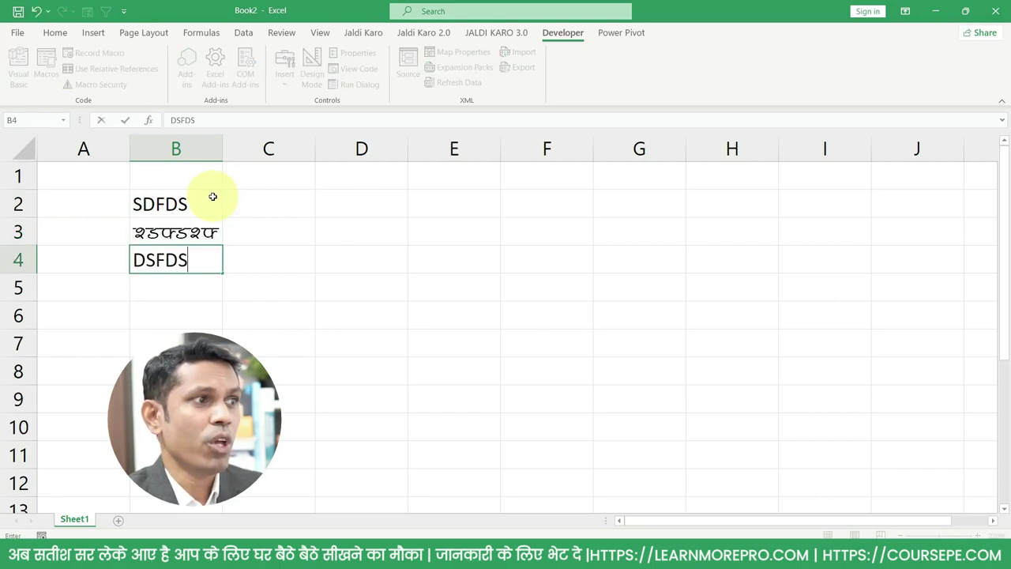
pyautogui.press('Return')
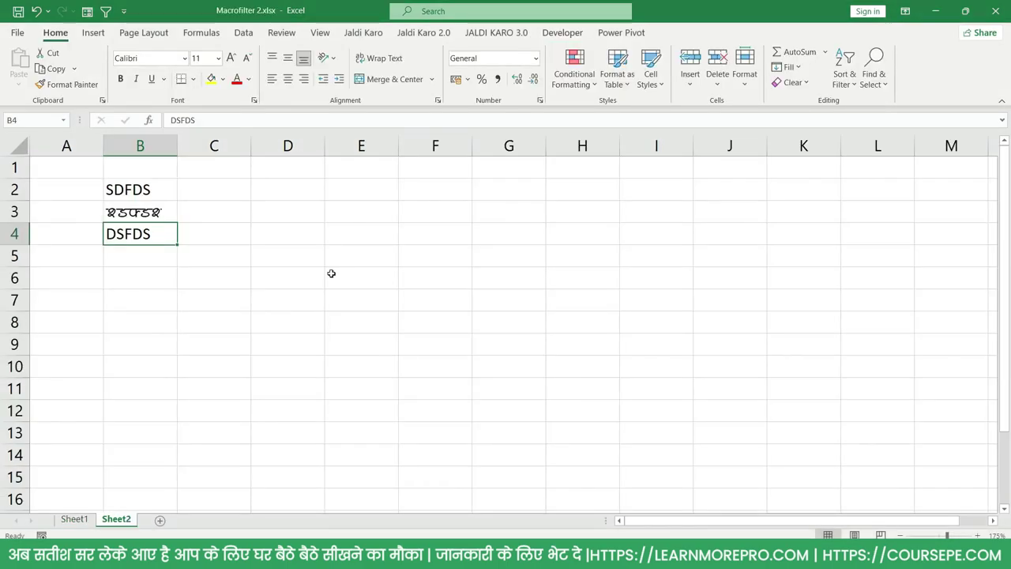
# - Set up saving Macrofilter 2 as an Excel Macro-Enabled Workbook (*.xlsm)
pyautogui.press('F12')
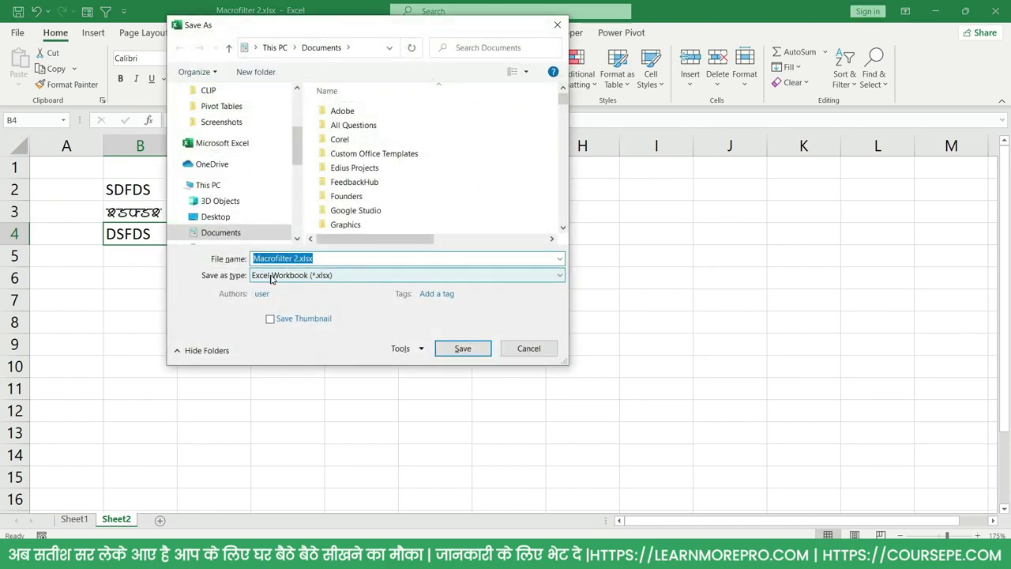
pyautogui.click(272, 276)
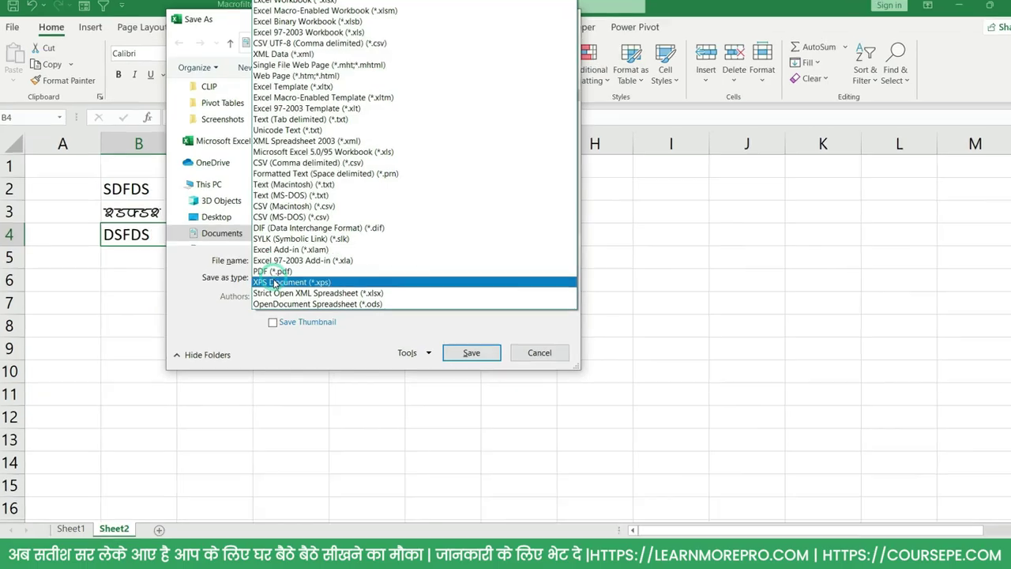
pyautogui.press('Escape')
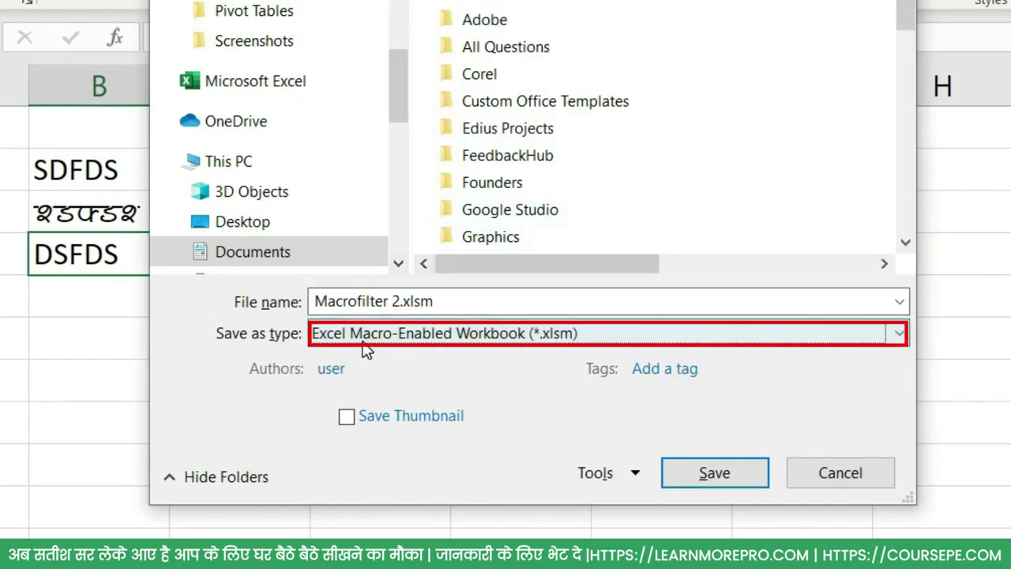